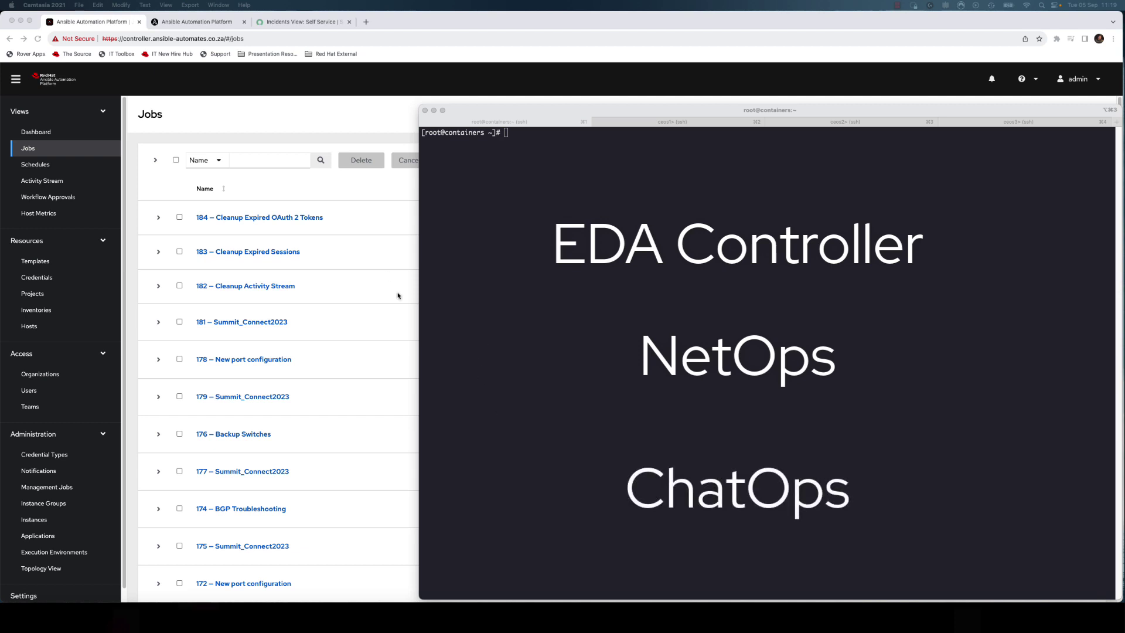
- Switch to the EDA Rulebook Activations page, where ChatOps and Port_Status are both running
{"action": "left_click", "coordinate": [205, 23]}
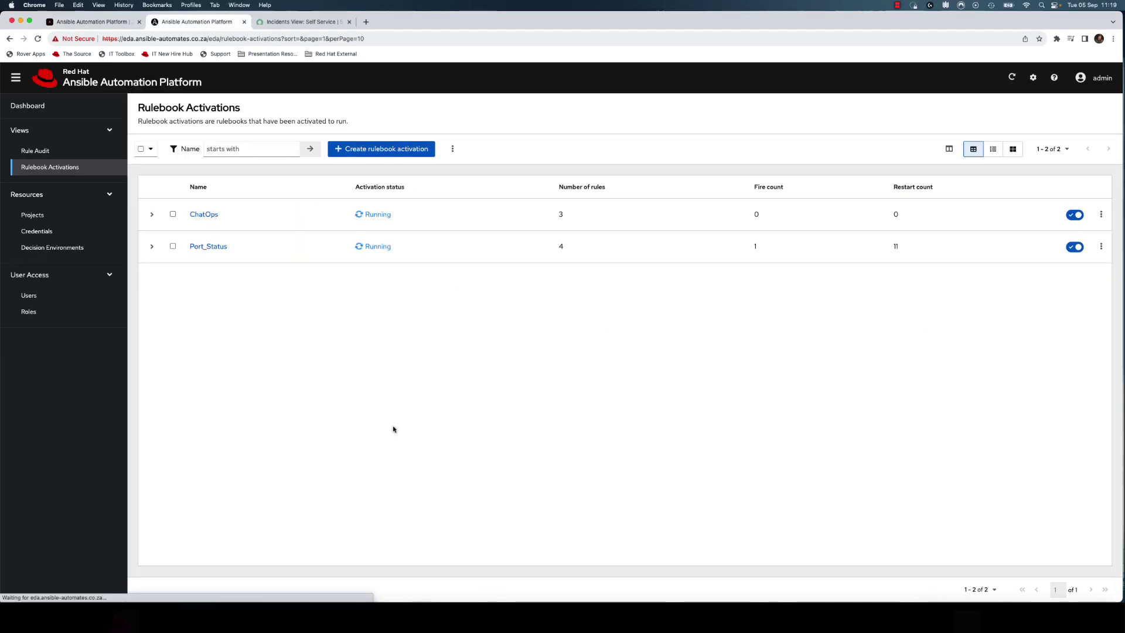
- Go from the EDA Dashboard through Rulebook Activations to the Rule Audit list of fired rules
{"action": "left_click", "coordinate": [26, 106]}
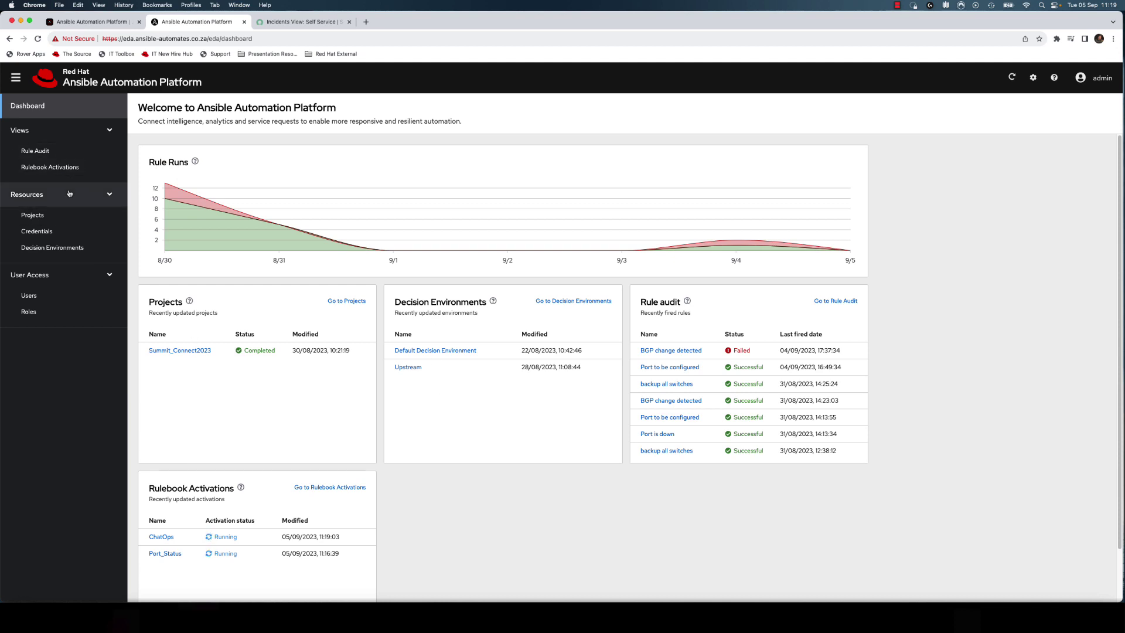
{"action": "left_click", "coordinate": [50, 167]}
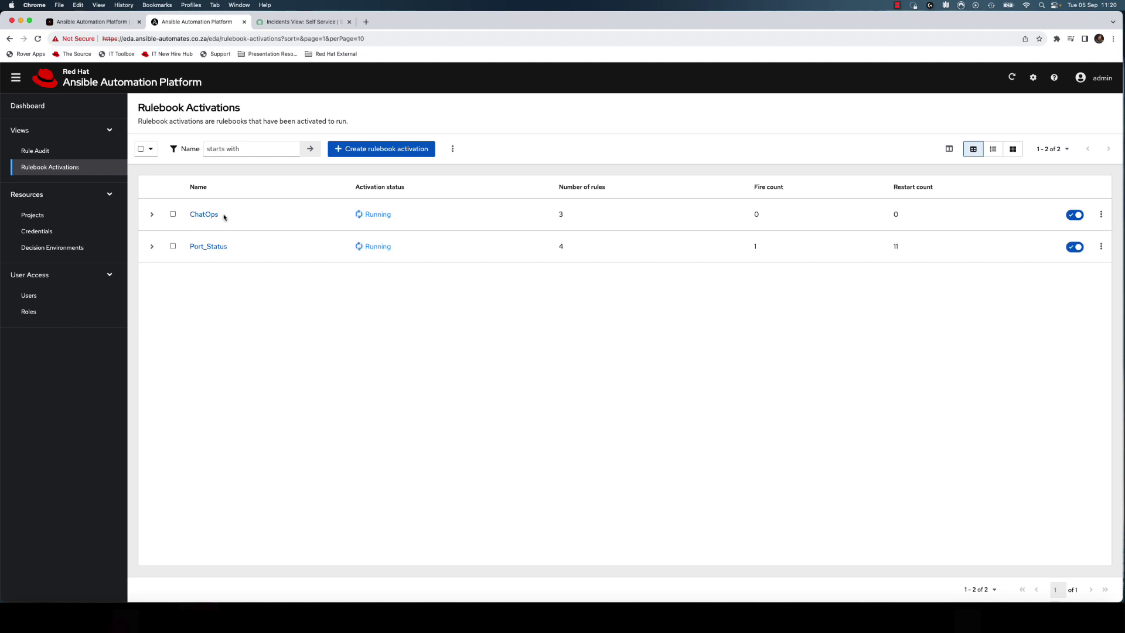
{"action": "left_click", "coordinate": [71, 155]}
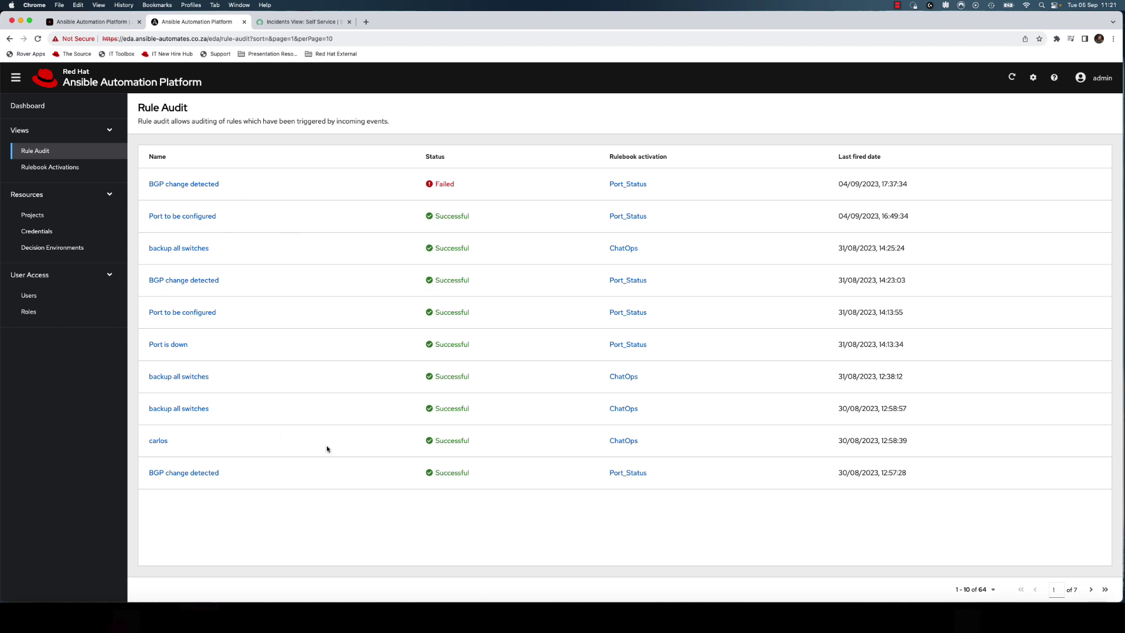
- Inspect the 'backup all switches' rule's triggering webhook event and its successful run_job_template action
{"action": "left_click", "coordinate": [178, 248]}
{"action": "left_click", "coordinate": [184, 143]}
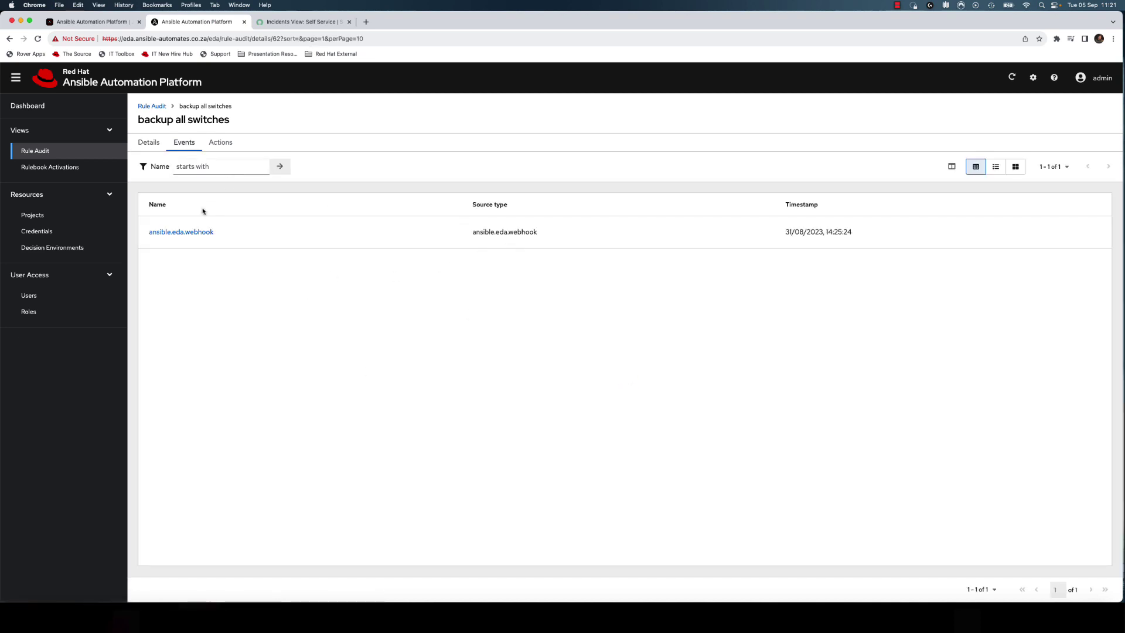
{"action": "left_click", "coordinate": [221, 144]}
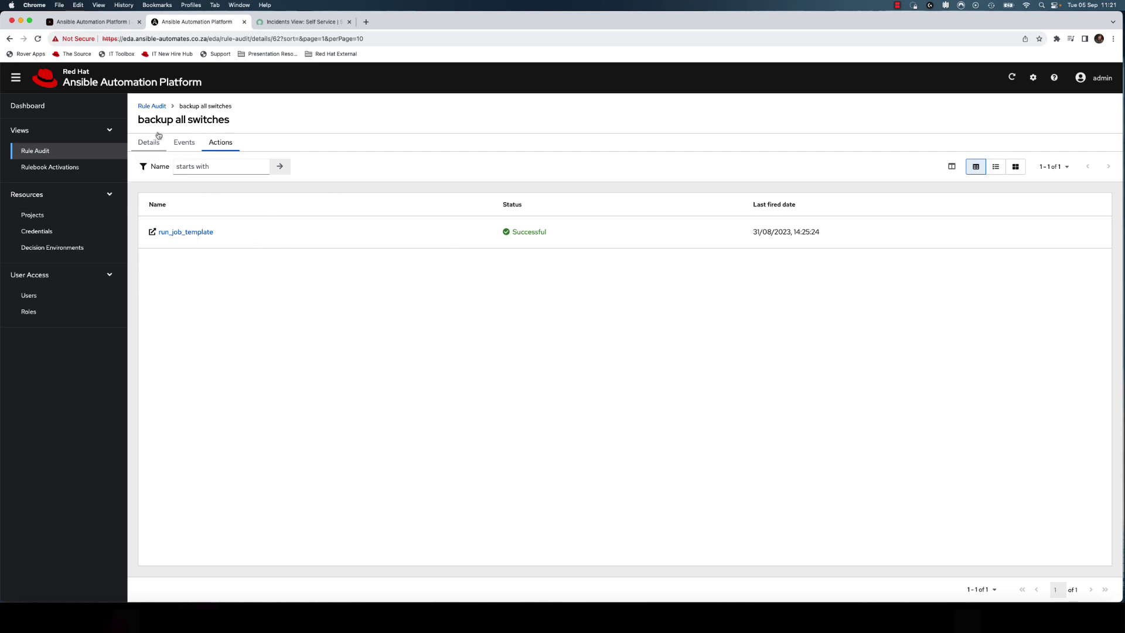
- Return through Rule Audit and the Dashboard to the controller Jobs list
{"action": "left_click", "coordinate": [77, 152]}
{"action": "left_click", "coordinate": [37, 112]}
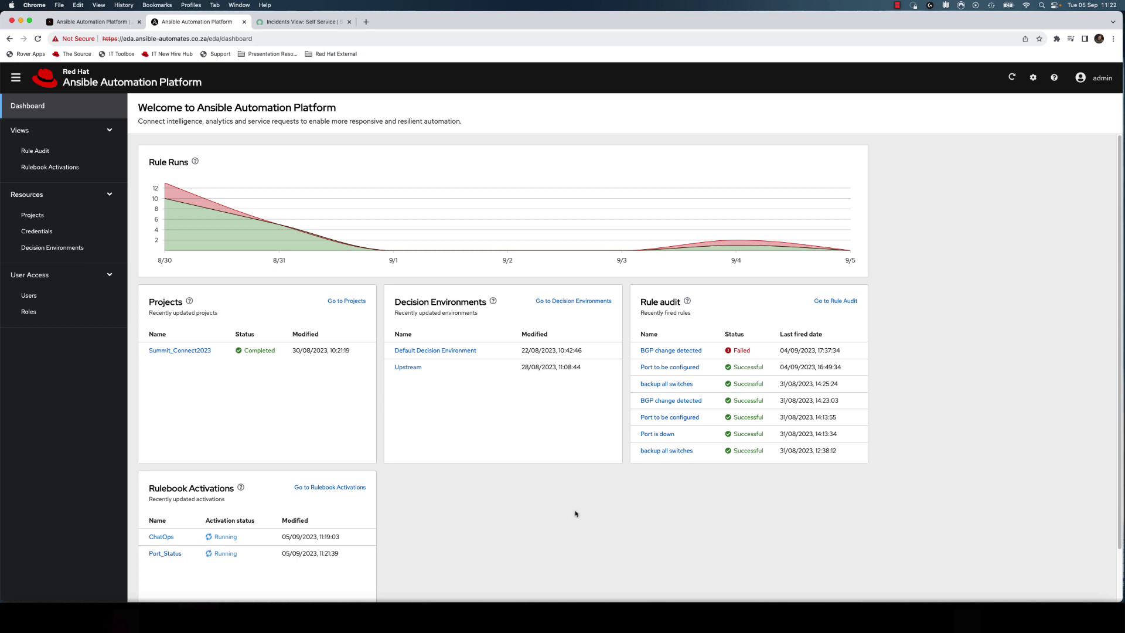
{"action": "left_click", "coordinate": [94, 23]}
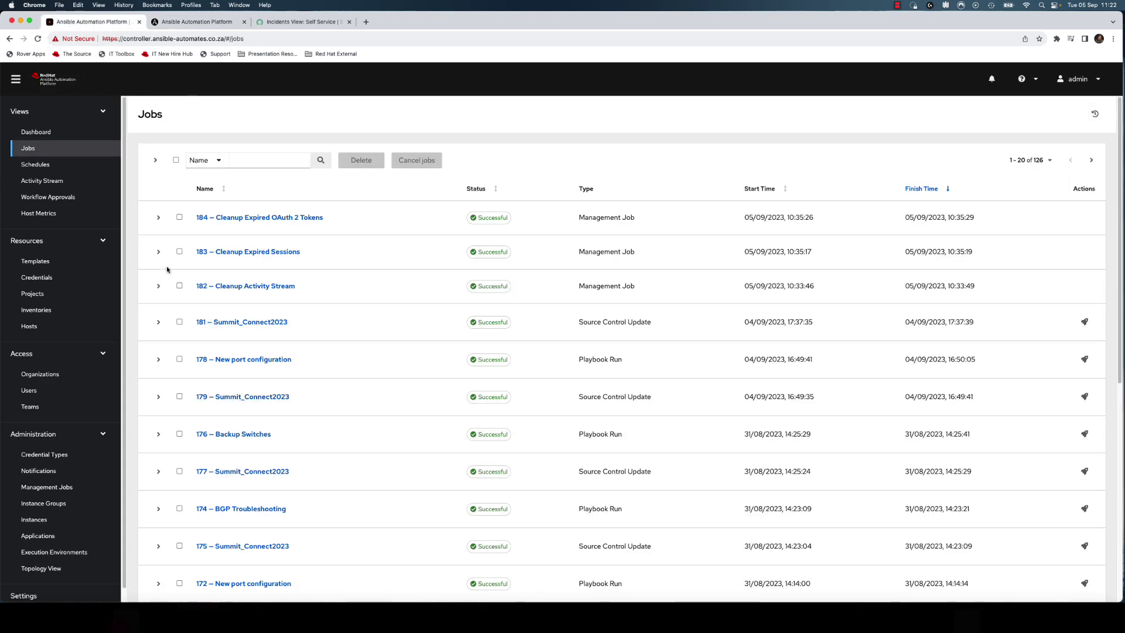
- Reload the Jobs list and bring the iTerm2 root shell up over it
{"action": "left_click", "coordinate": [39, 150]}
{"action": "key", "text": "super+Tab"}
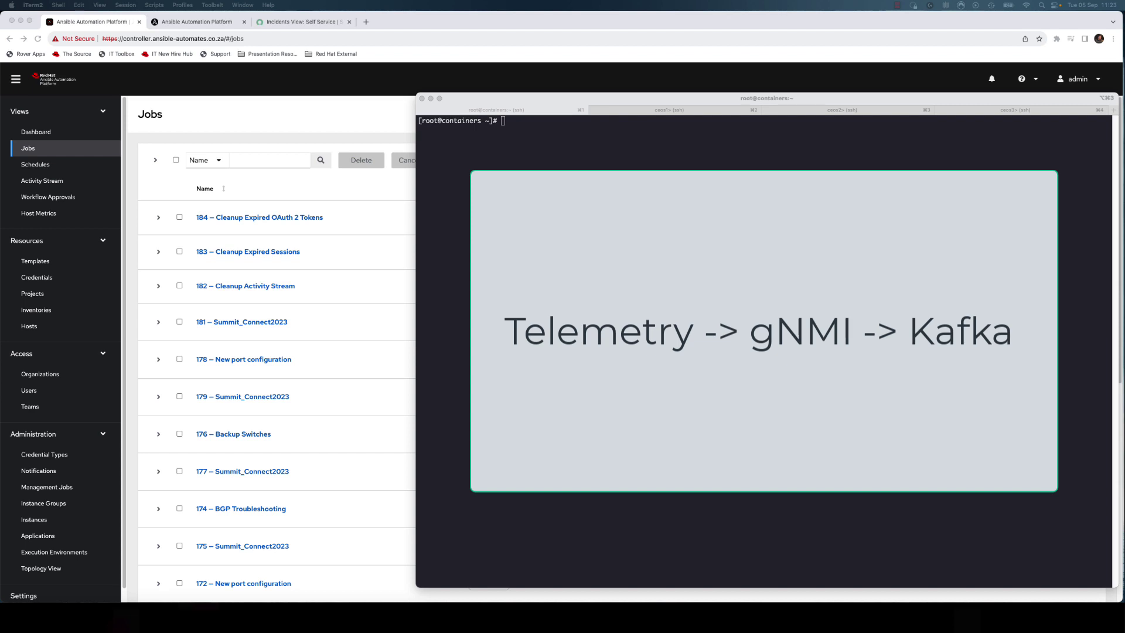
- Run the gnmic BGP session-state subscription, see 10.0.0.1 and 10.0.0.4 ESTABLISHED, then stop it
{"action": "left_click", "coordinate": [726, 224]}
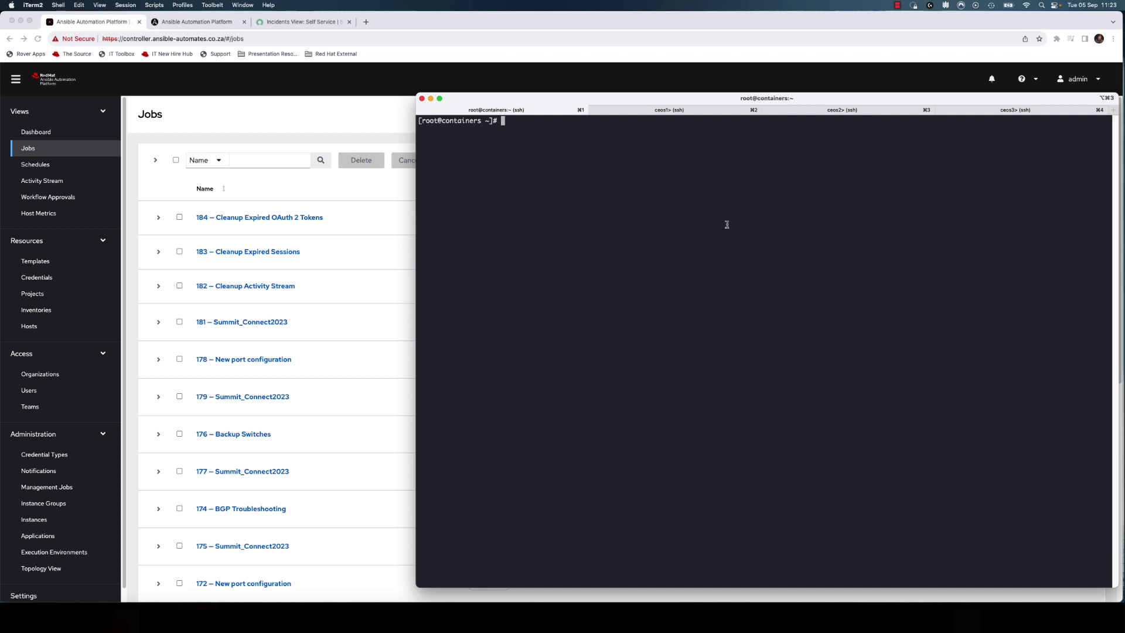
{"action": "type", "text": "gnmic -a localhost:6031 -u ansible -p ansible --insecure subscribe --path /network-instances/network-instance/protocols/protocol/bgp/neighbors/neighbor/state/session-state"}
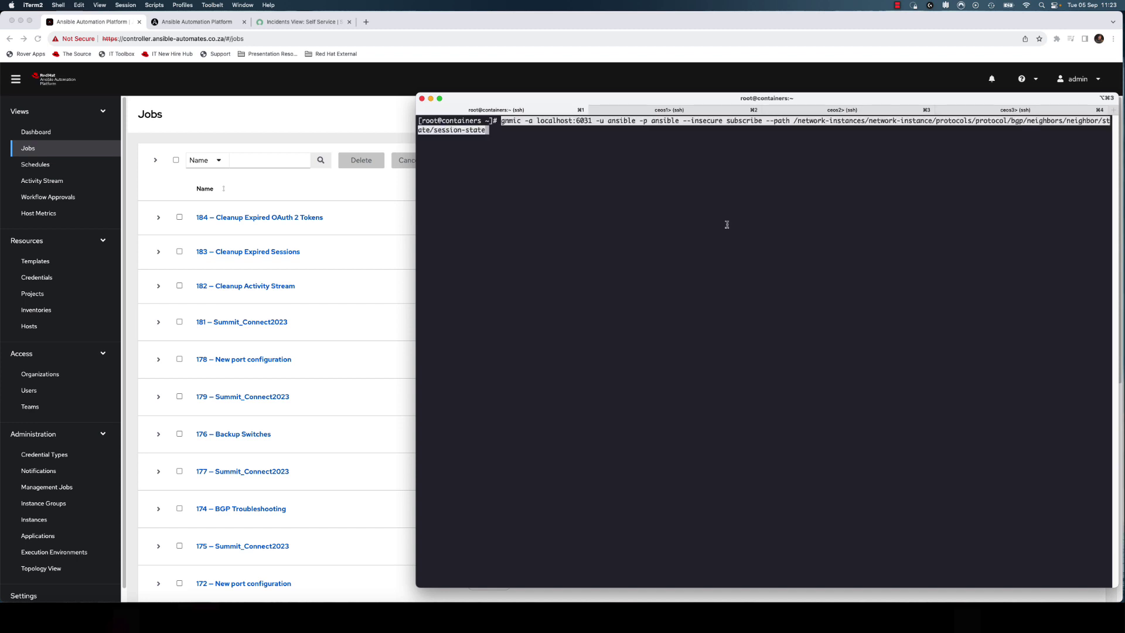
{"action": "key", "text": "Return"}
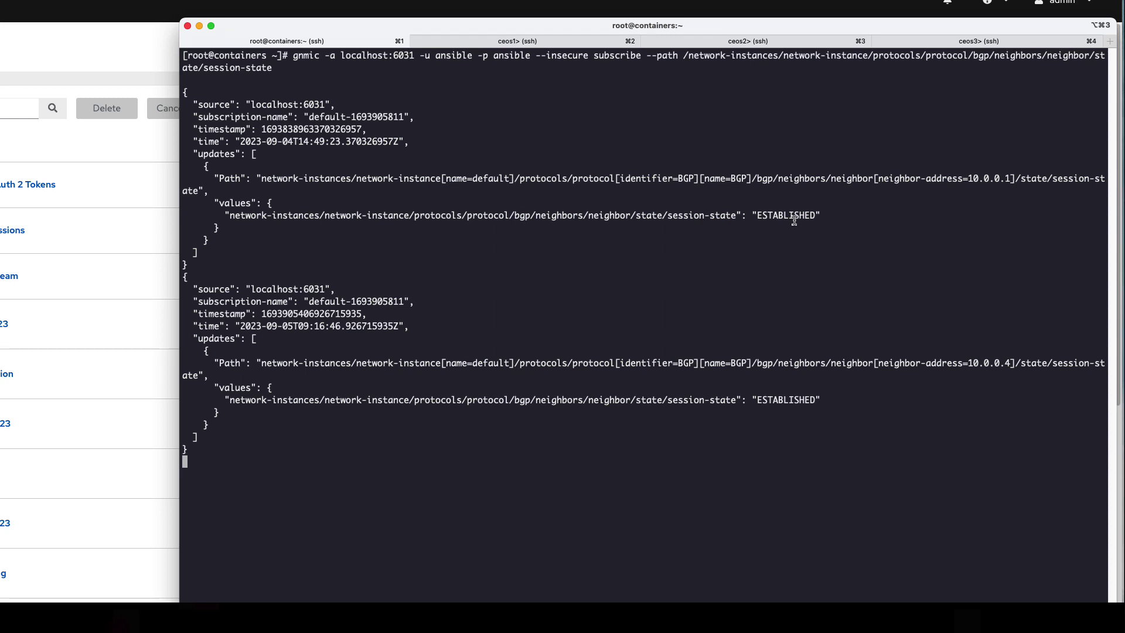
{"action": "key", "text": "ctrl+c"}
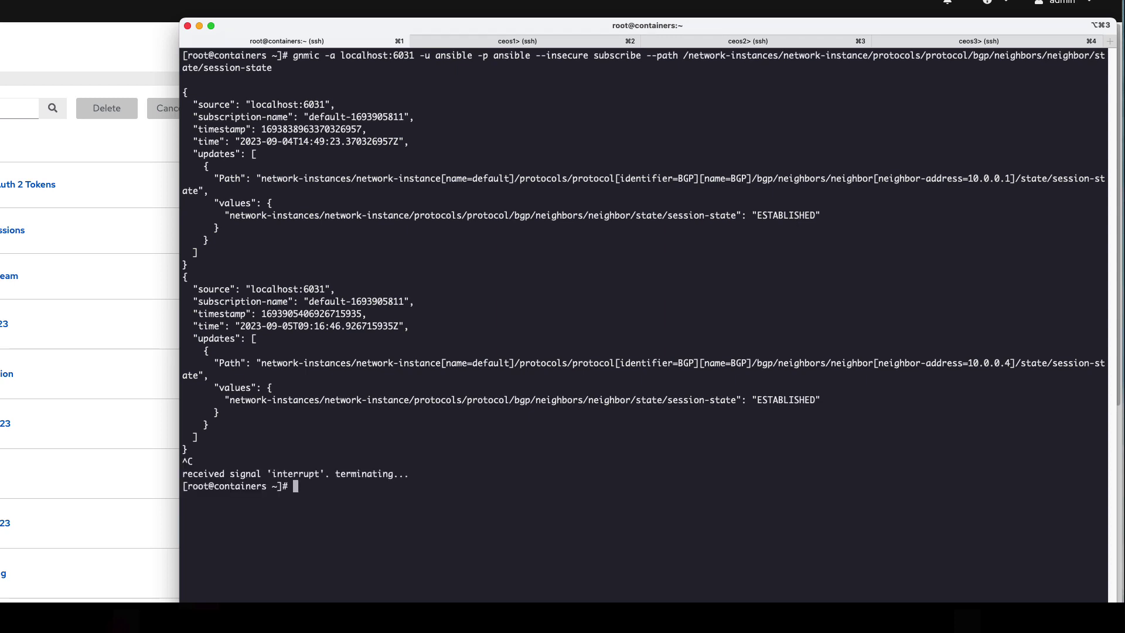
- On ceos1, enter privileged configuration mode with en and conf t, then review the running configuration
{"action": "left_click", "coordinate": [580, 42]}
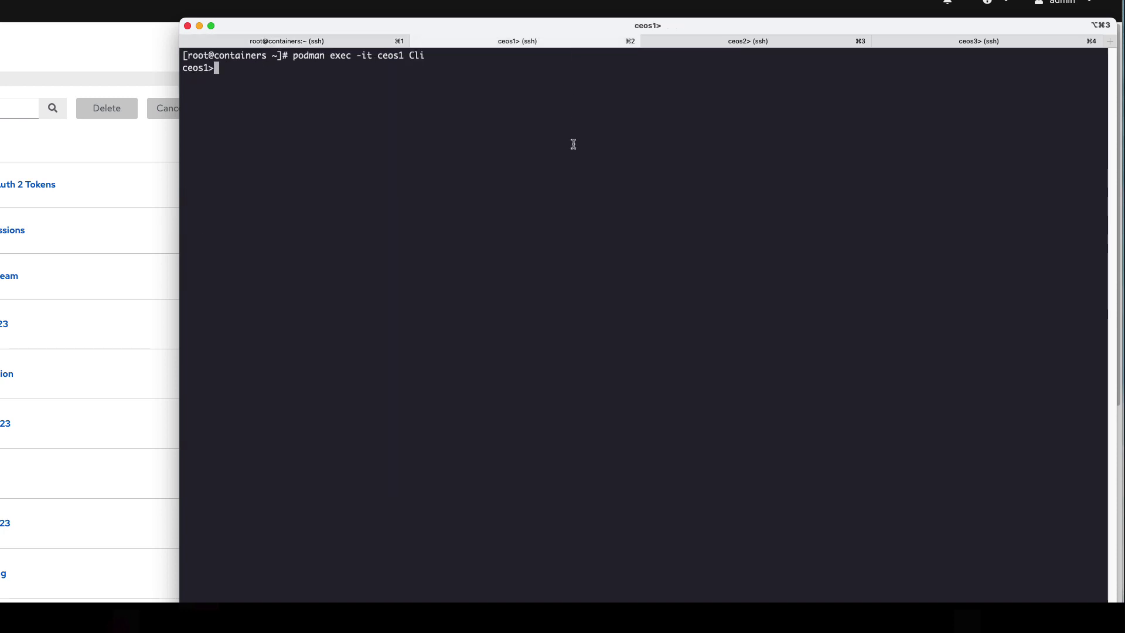
{"action": "type", "text": "en"}
{"action": "key", "text": "Return"}
{"action": "type", "text": "conf t"}
{"action": "key", "text": "Return"}
{"action": "type", "text": "sh run"}
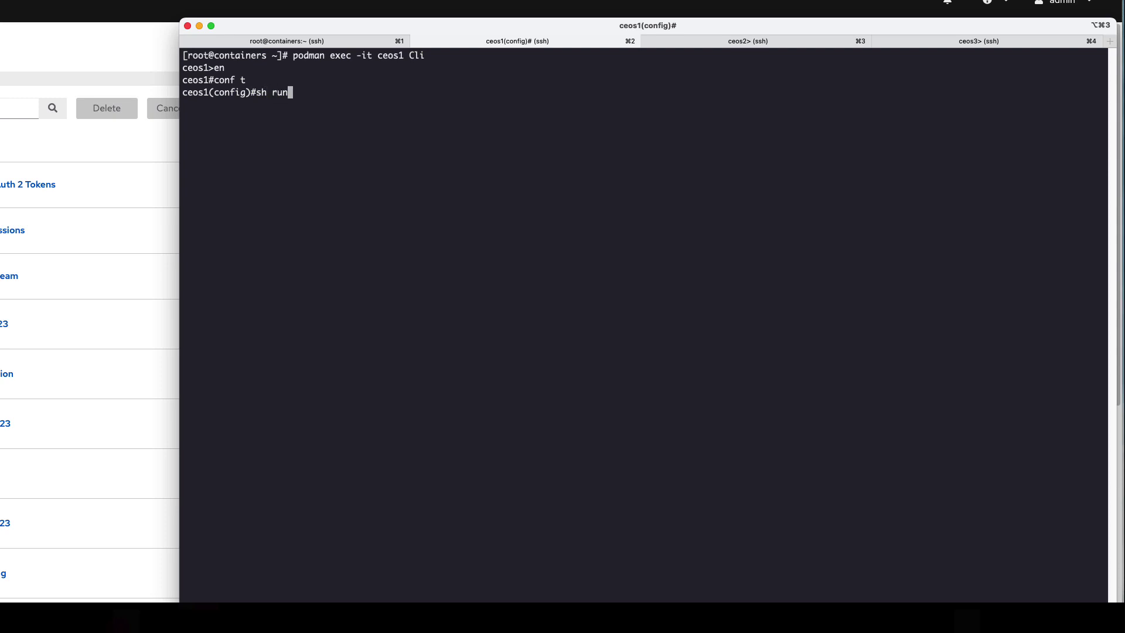
{"action": "key", "text": "Return"}
{"action": "scroll", "coordinate": [644, 322], "scroll_direction": "down", "scroll_amount": 3}
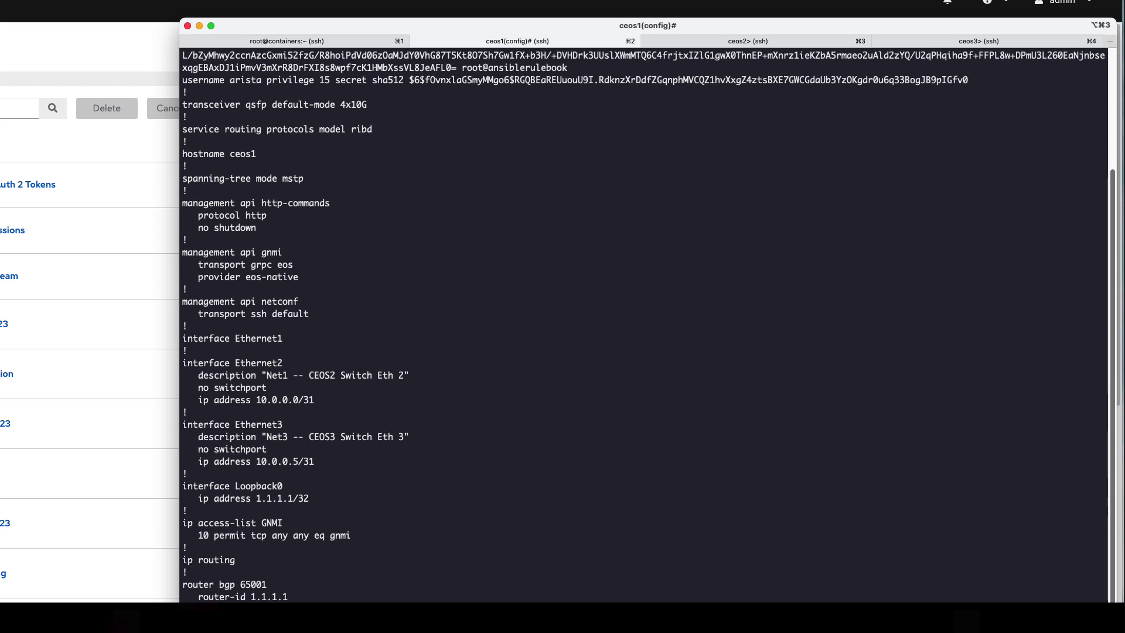
- Enter interface Ethernet1, show its running configuration, and shut it down
{"action": "key", "text": "Return"}
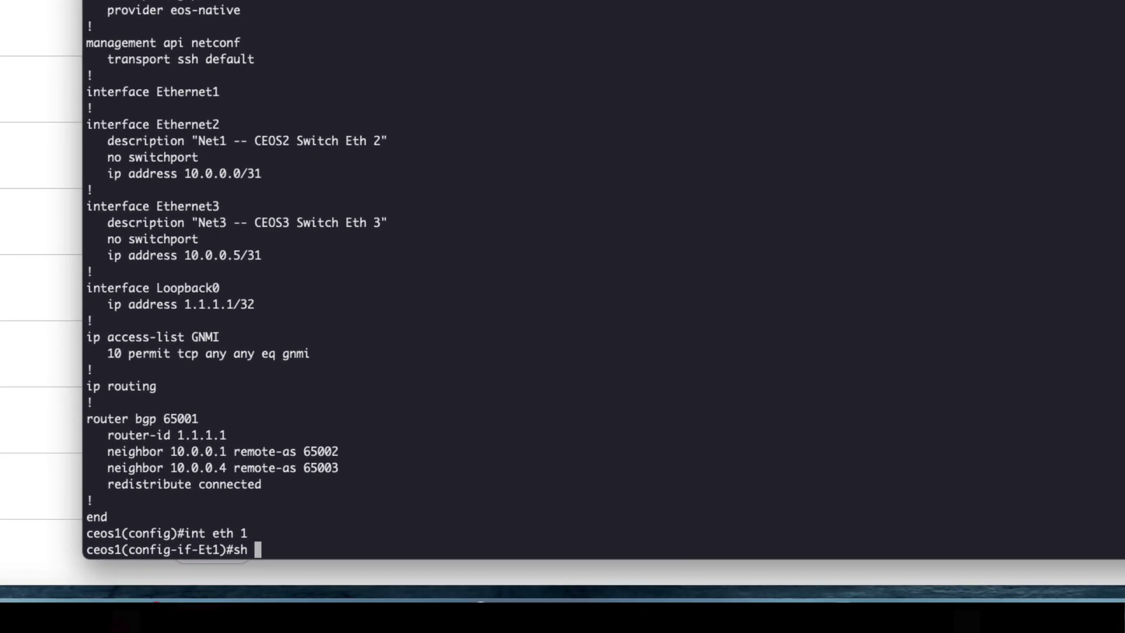
{"action": "type", "text": "run int eth 1"}
{"action": "key", "text": "Return"}
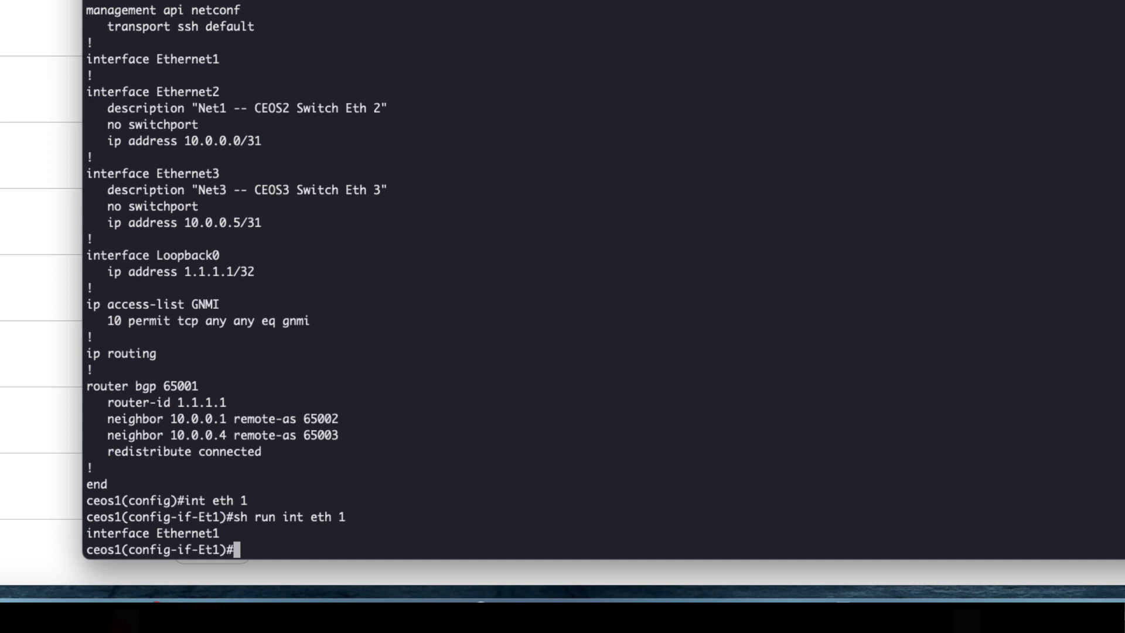
{"action": "type", "text": "shut"}
{"action": "key", "text": "Return"}
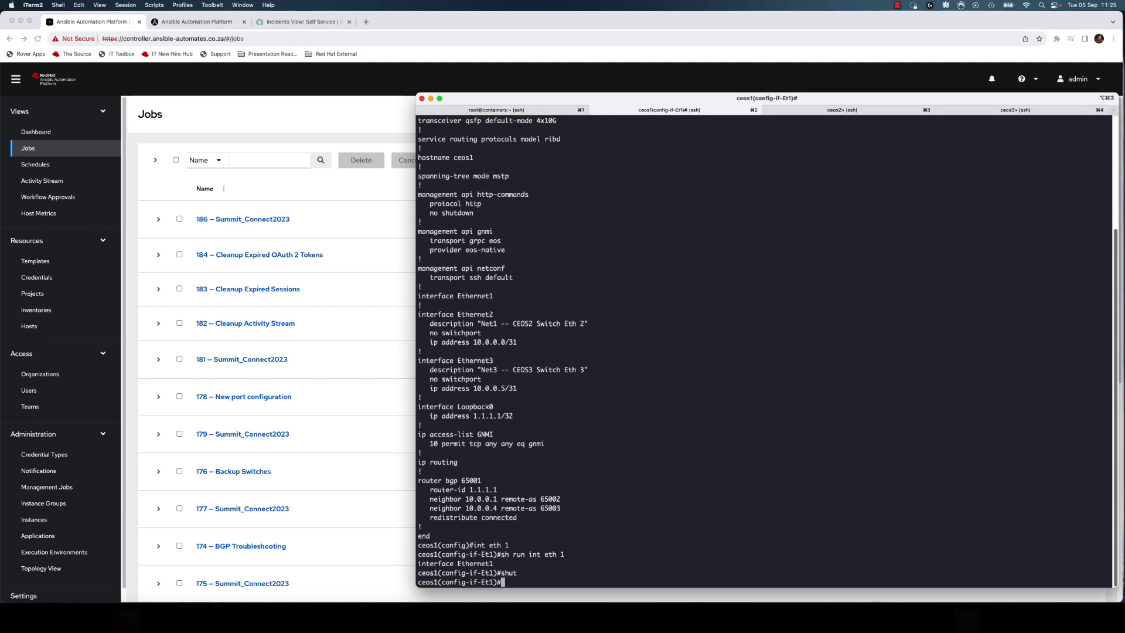
- Check job 185 'Desired port status' output succeeded with ceos1 changed, then return to the EDA dashboard
{"action": "left_click", "coordinate": [354, 126]}
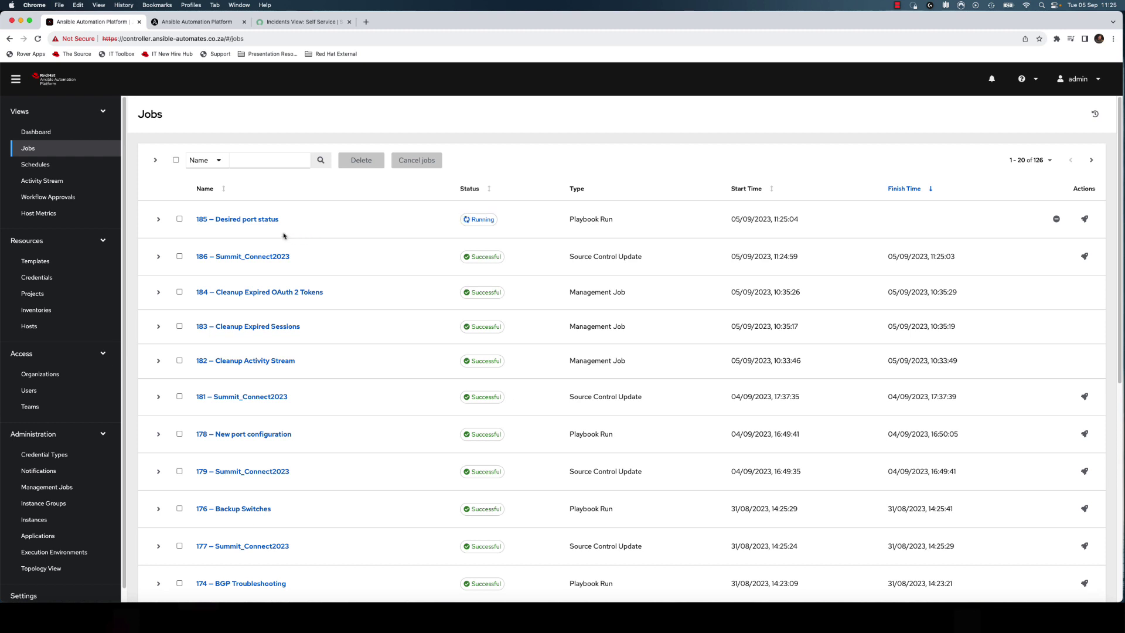
{"action": "left_click", "coordinate": [265, 221]}
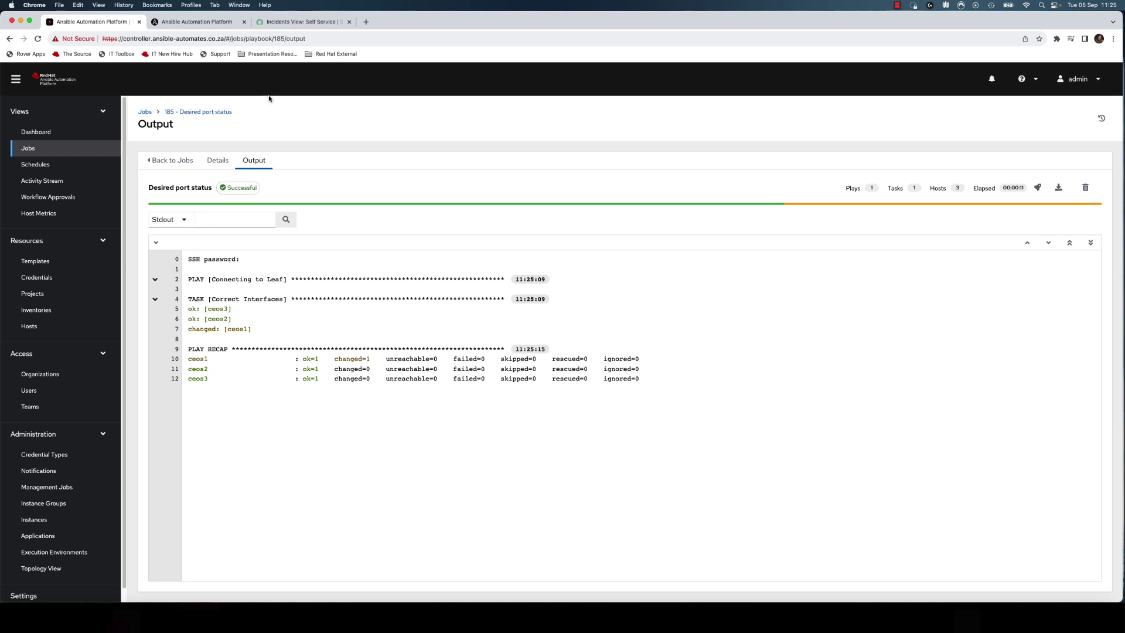
{"action": "left_click", "coordinate": [217, 24]}
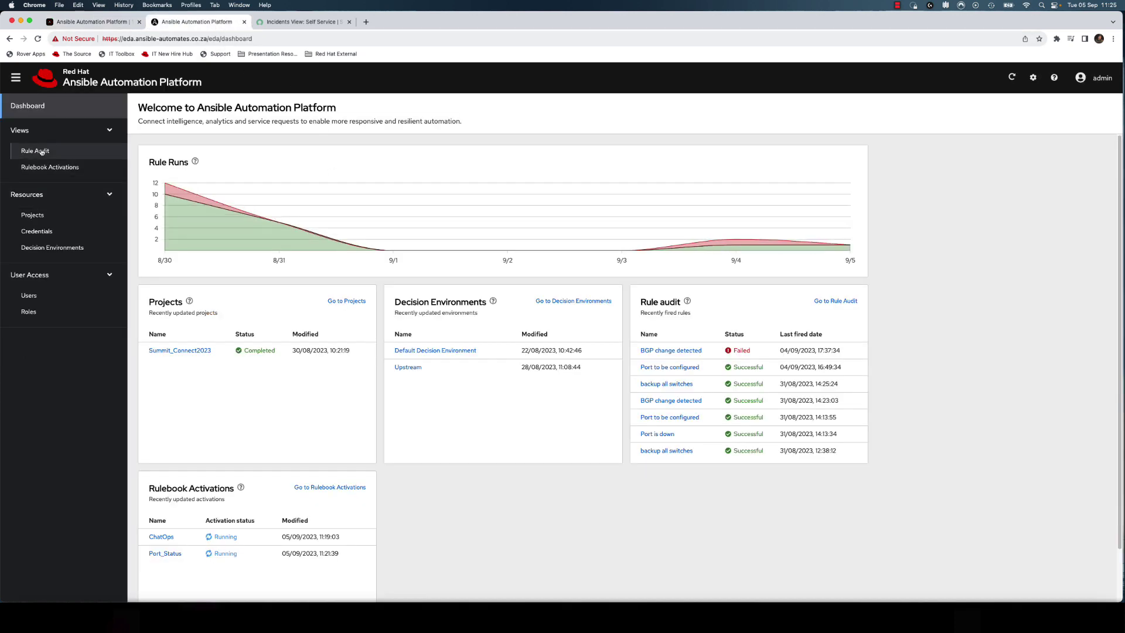
- Open the Rule Audit list and the latest 'Port is down' rule entry
{"action": "left_click", "coordinate": [35, 151]}
{"action": "left_click", "coordinate": [46, 168]}
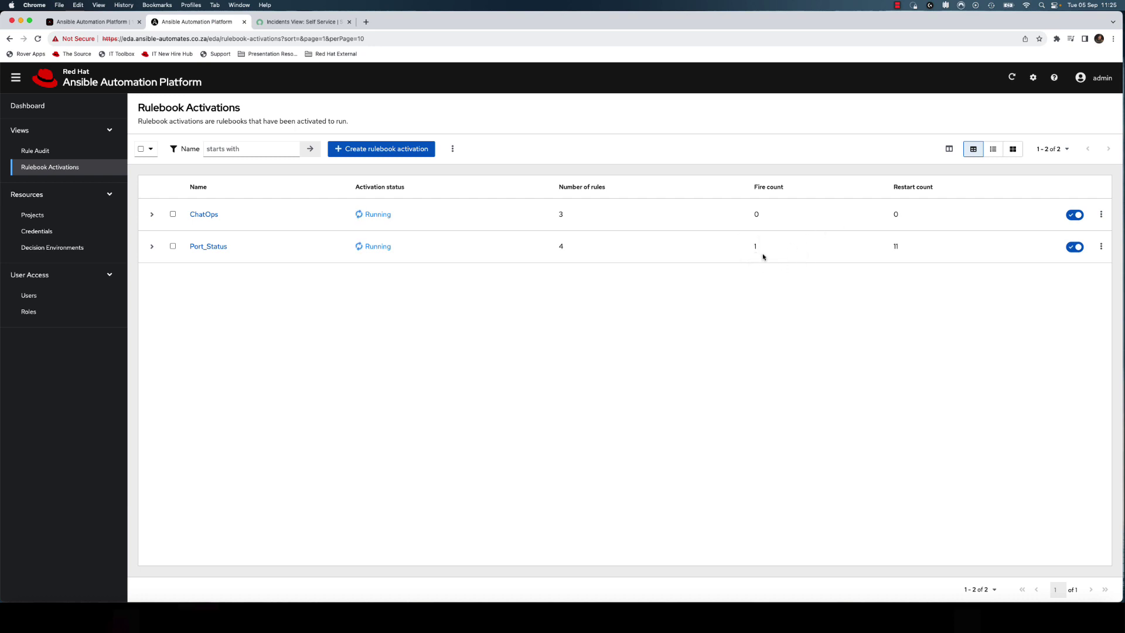
{"action": "left_click", "coordinate": [81, 157]}
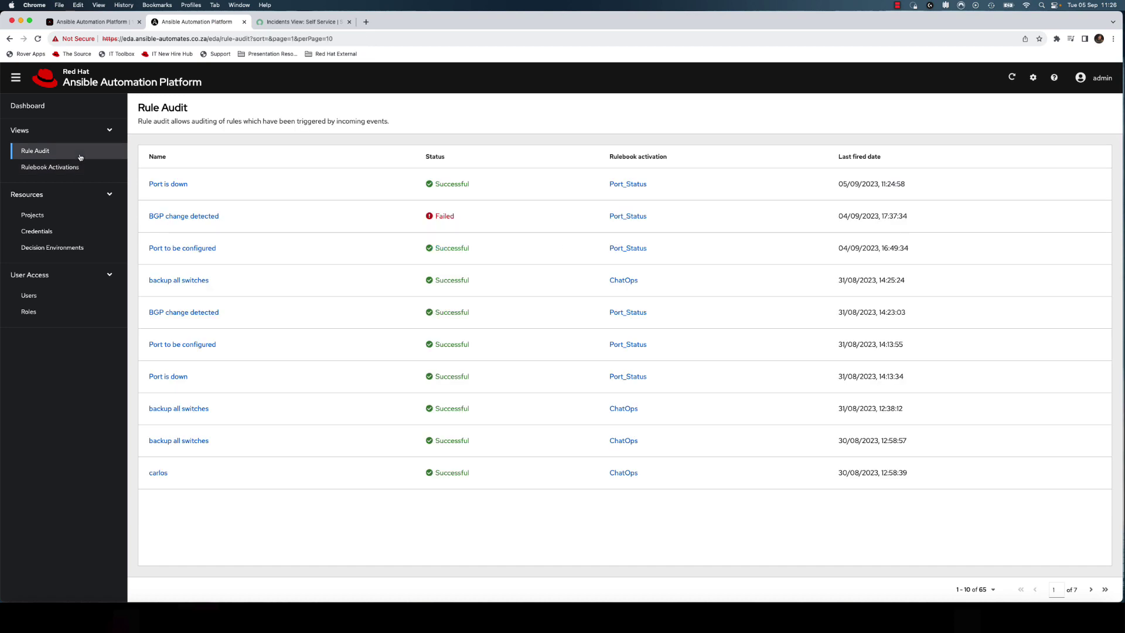
{"action": "left_click", "coordinate": [180, 188]}
- Review the triggering ansible.eda.kafka event and select its full event log text
{"action": "left_click", "coordinate": [195, 149]}
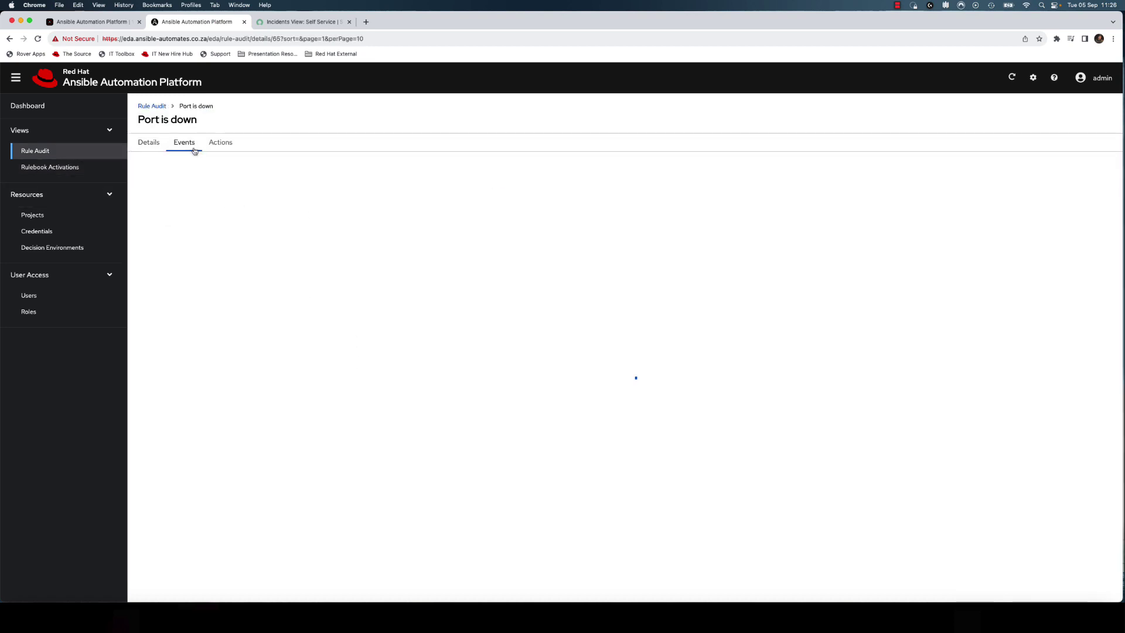
{"action": "left_click", "coordinate": [192, 234]}
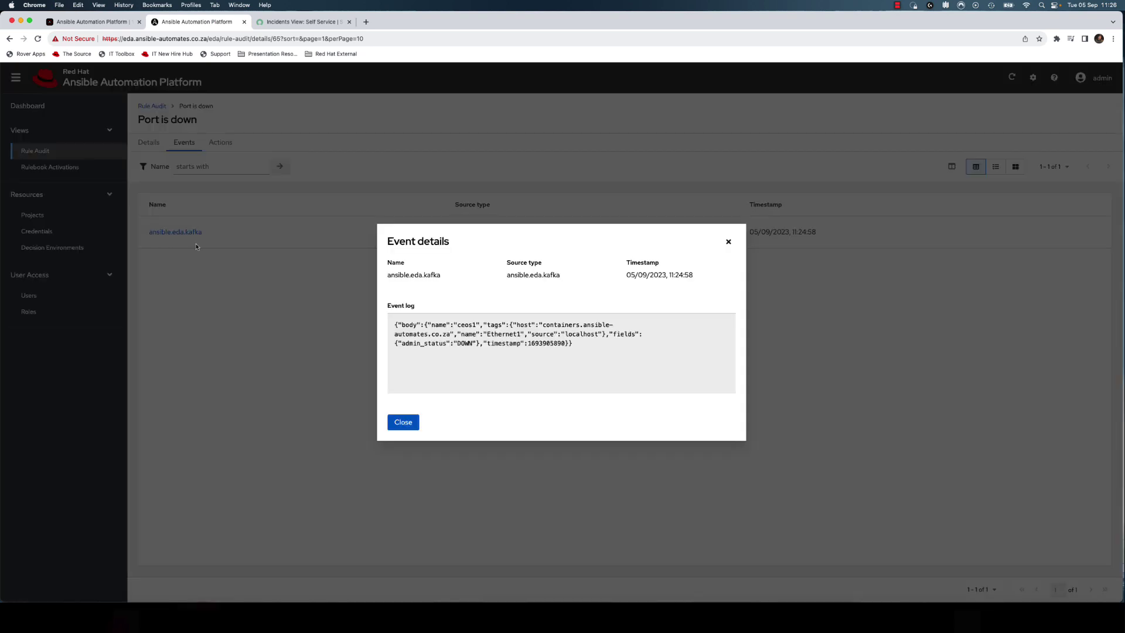
{"action": "left_click_drag", "start_coordinate": [580, 349], "coordinate": [401, 324]}
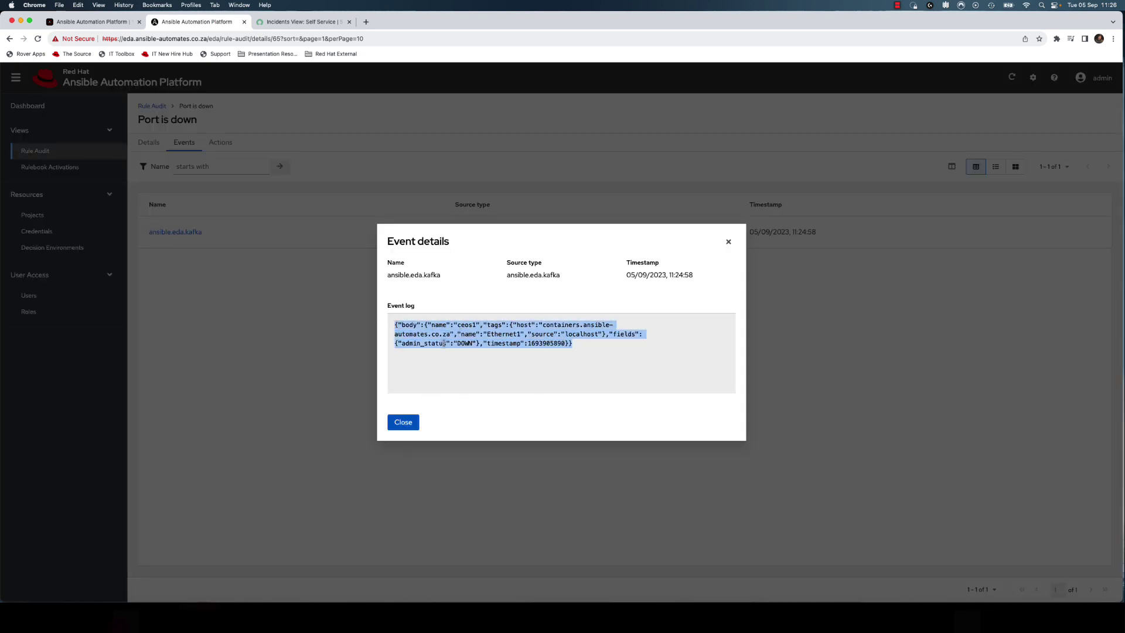
{"action": "left_click", "coordinate": [416, 422]}
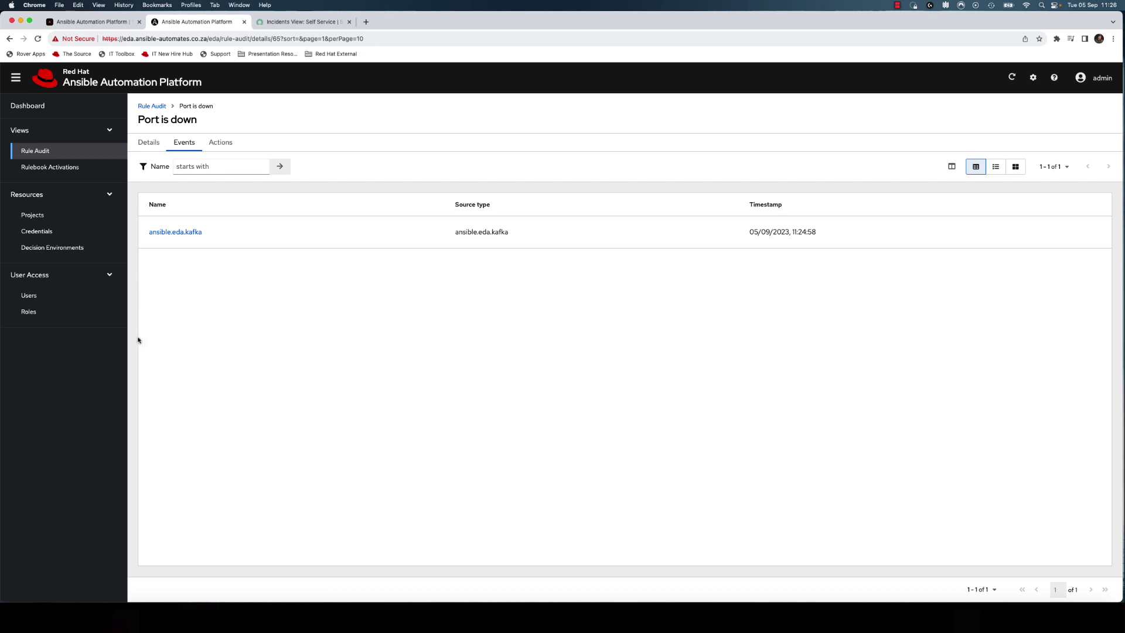
- Check the rule's Actions and Details, then go back to the Rule Audit list
{"action": "left_click", "coordinate": [222, 149]}
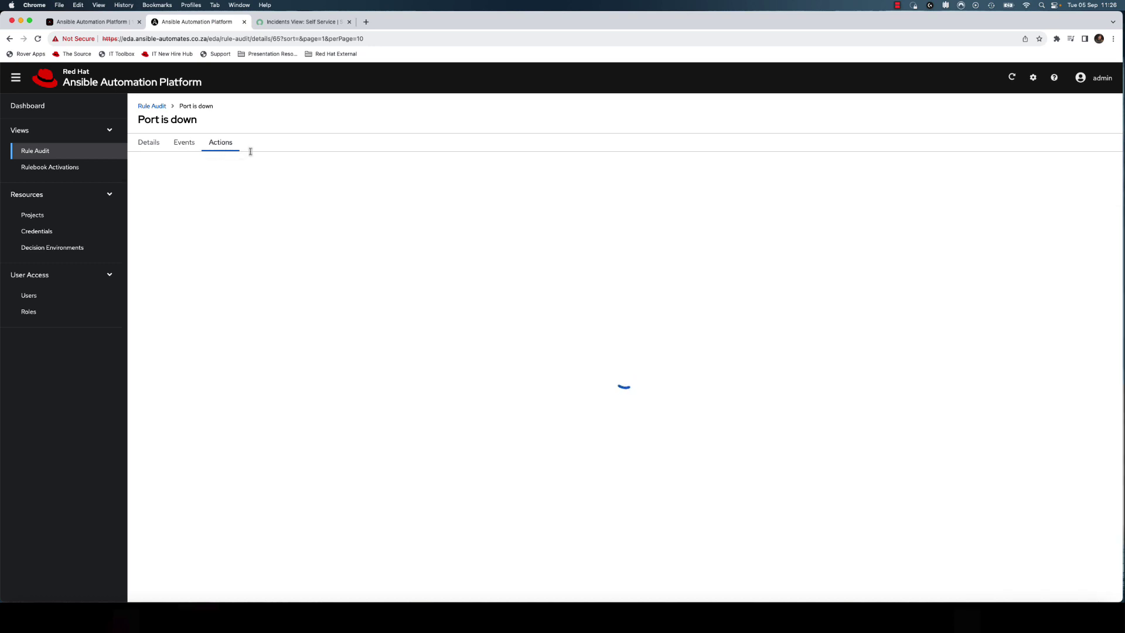
{"action": "left_click", "coordinate": [152, 151]}
{"action": "left_click", "coordinate": [50, 151]}
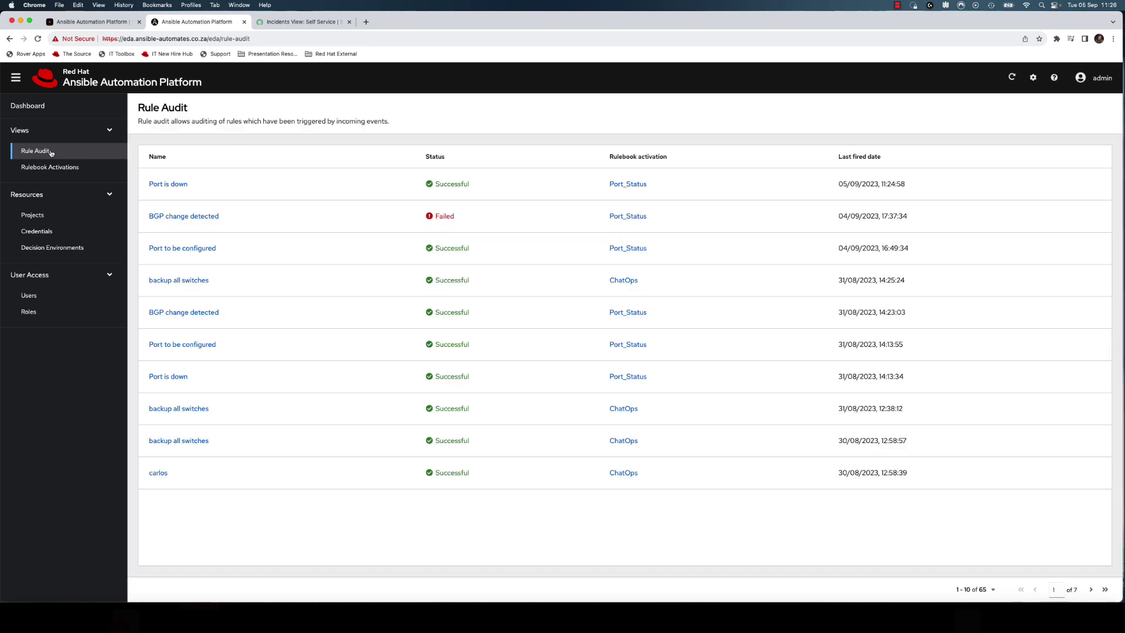
- Return to the Rulebook Activations list showing ChatOps and Port_Status running
{"action": "left_click", "coordinate": [51, 167]}
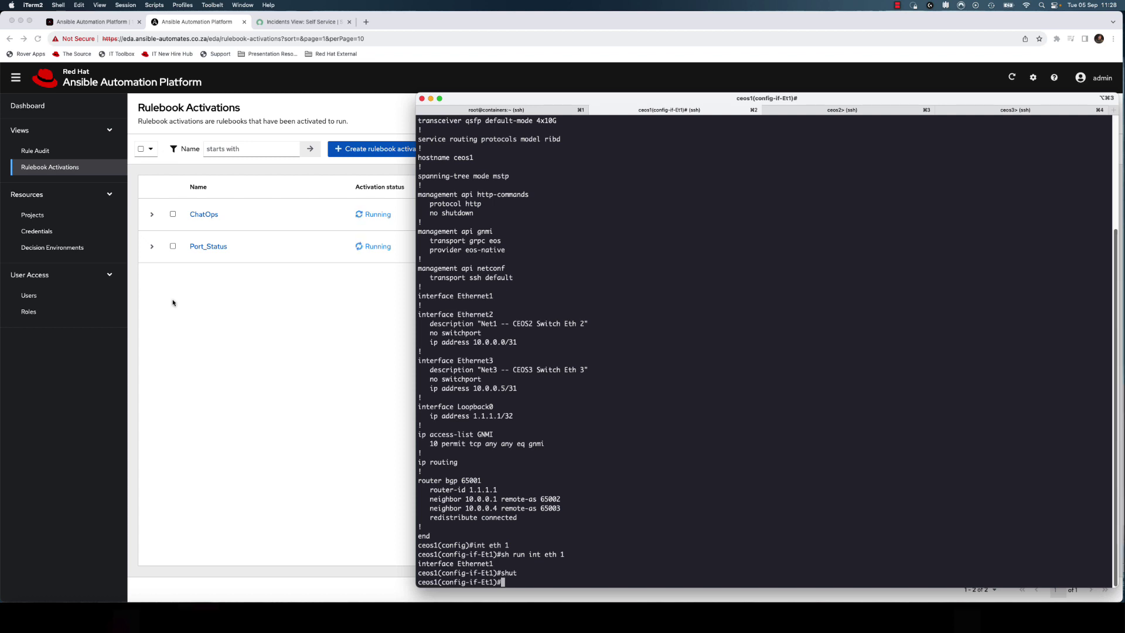
- On ceos2, enter configuration mode, show Ethernet1's running config and highlight its shutdown lines
{"action": "left_click", "coordinate": [824, 115]}
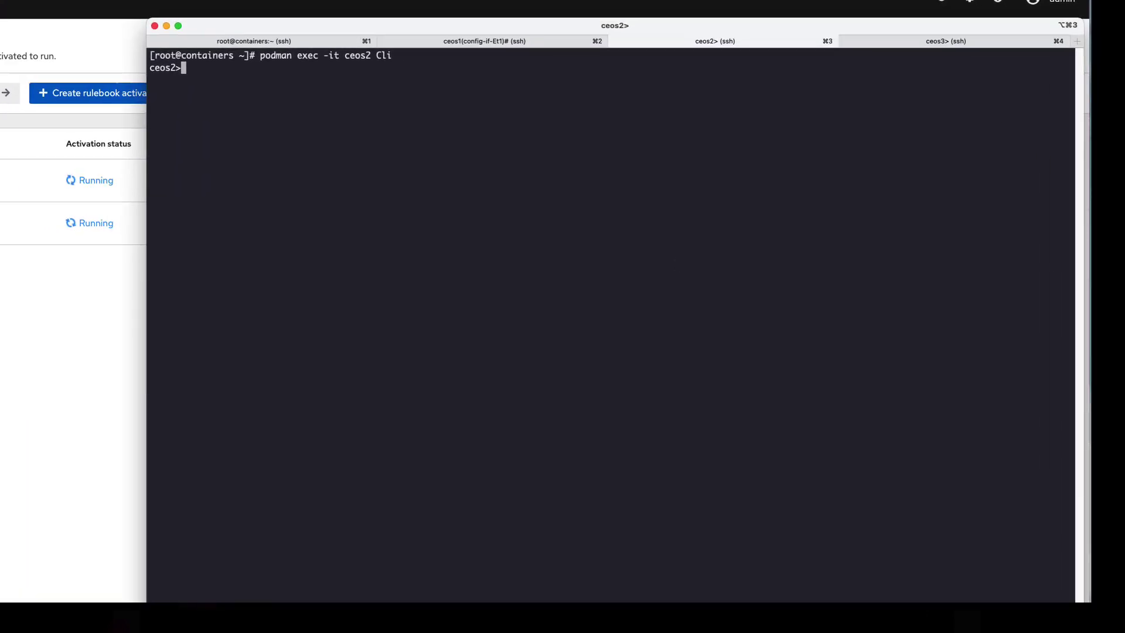
{"action": "type", "text": "en"}
{"action": "key", "text": "Return"}
{"action": "type", "text": "con"}
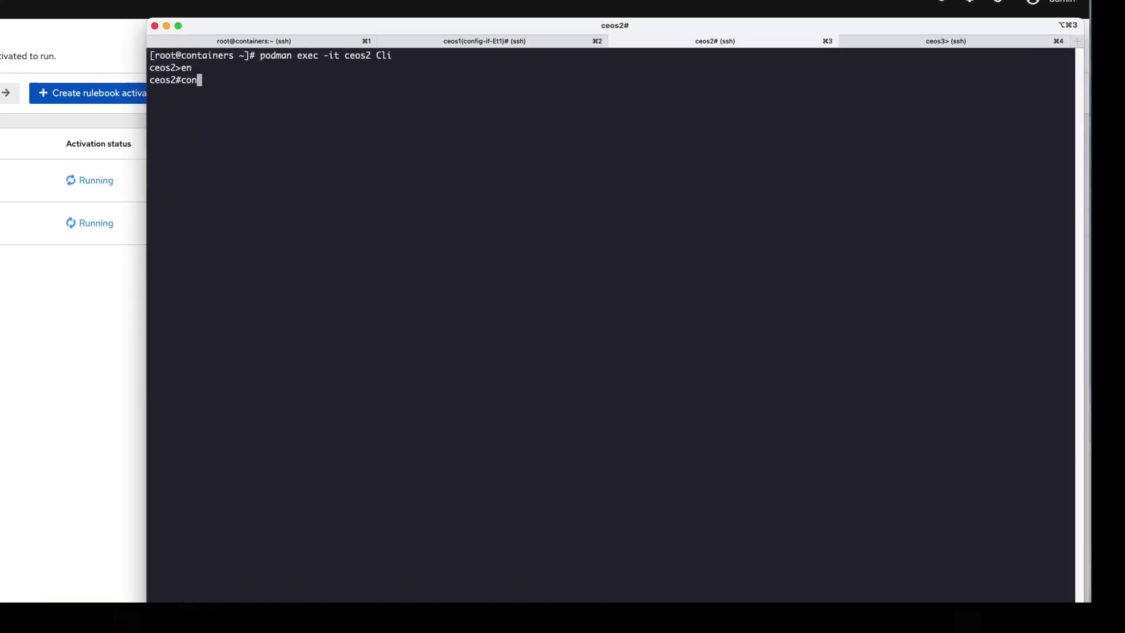
{"action": "type", "text": "f t"}
{"action": "key", "text": "Return"}
{"action": "type", "text": "sh run int eth 1"}
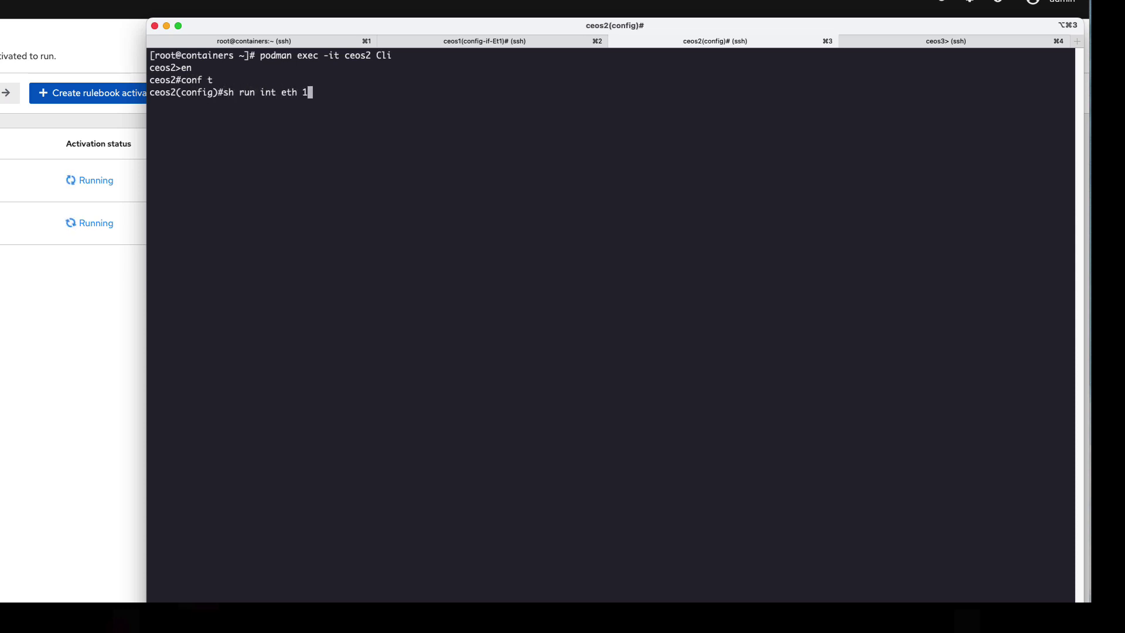
{"action": "key", "text": "Return"}
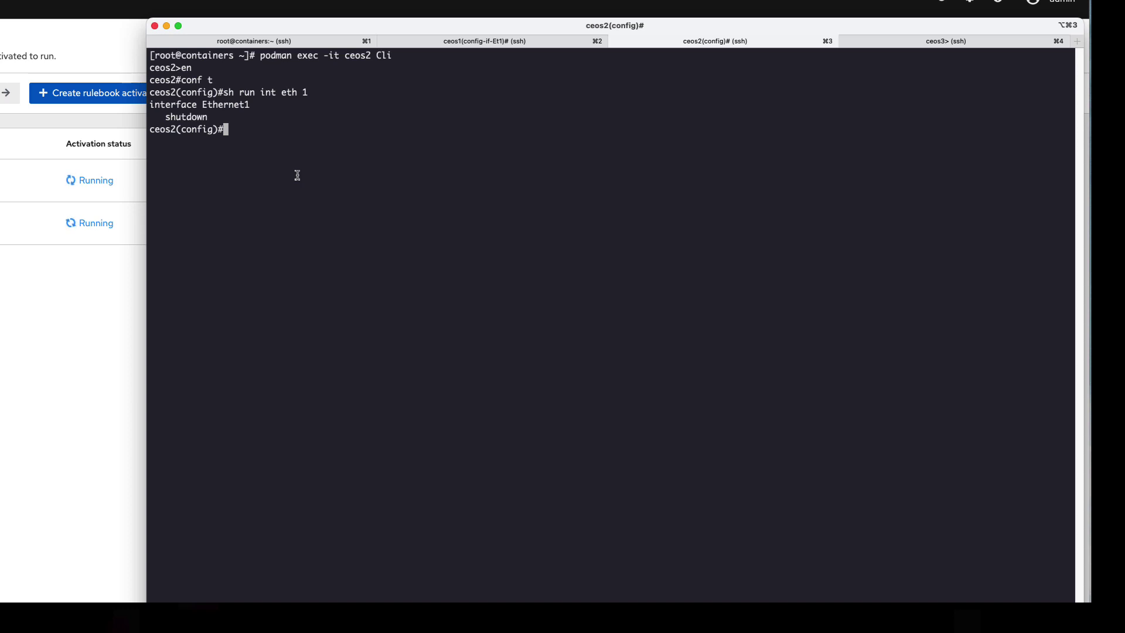
{"action": "left_click_drag", "start_coordinate": [236, 109], "coordinate": [237, 118]}
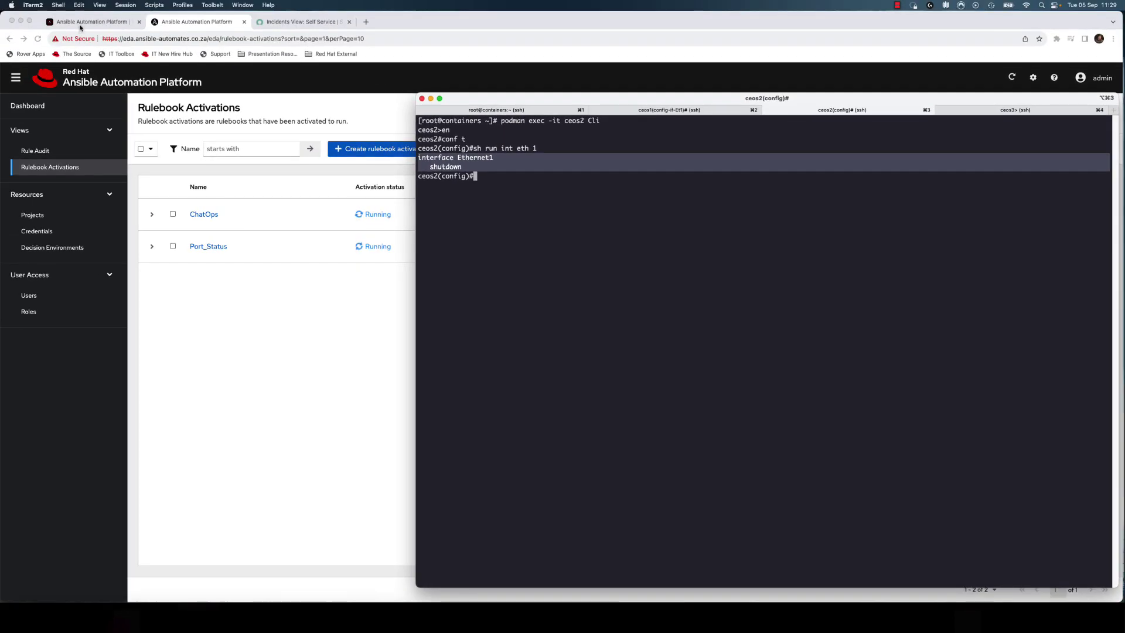
- Bring the browser forward and open the automation controller's full Jobs list
{"action": "left_click", "coordinate": [81, 23]}
{"action": "left_click", "coordinate": [81, 23]}
{"action": "left_click", "coordinate": [98, 155]}
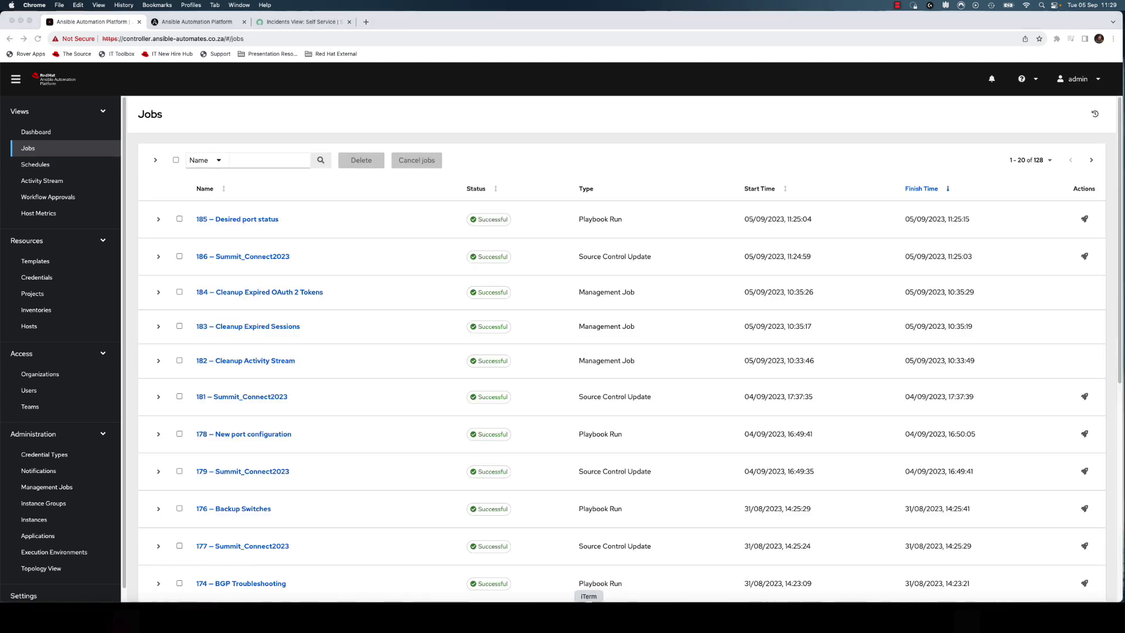
- Re-enable ceos2's Ethernet1 with 'int eth 1' and 'no shut', then watch job 187 in Jobs
{"action": "left_click", "coordinate": [624, 615]}
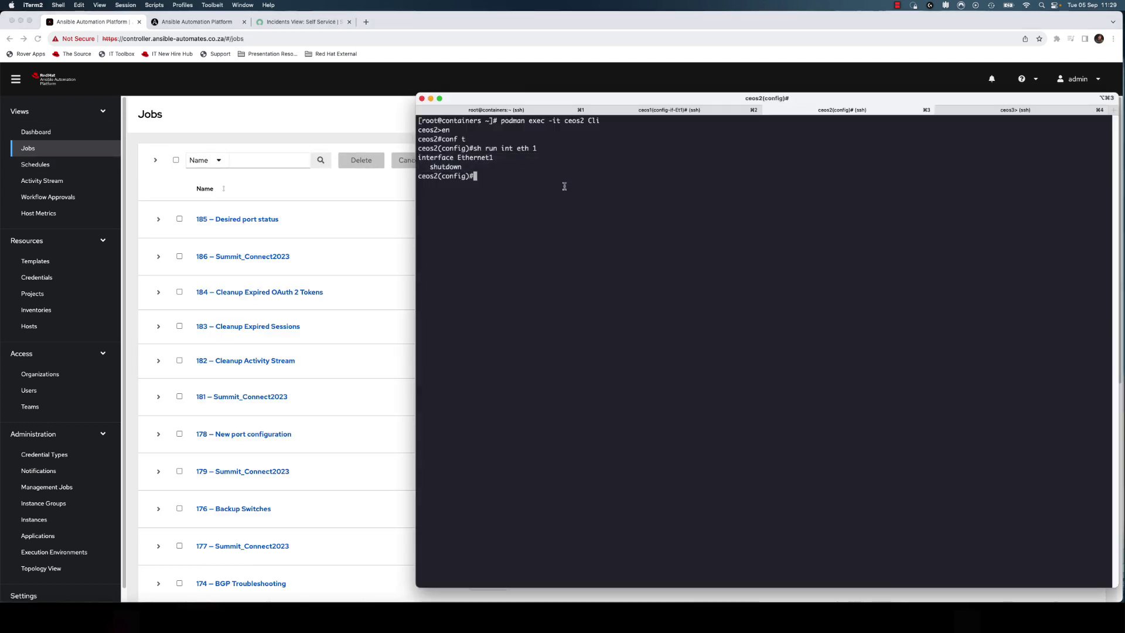
{"action": "type", "text": "int eth 1"}
{"action": "key", "text": "Return"}
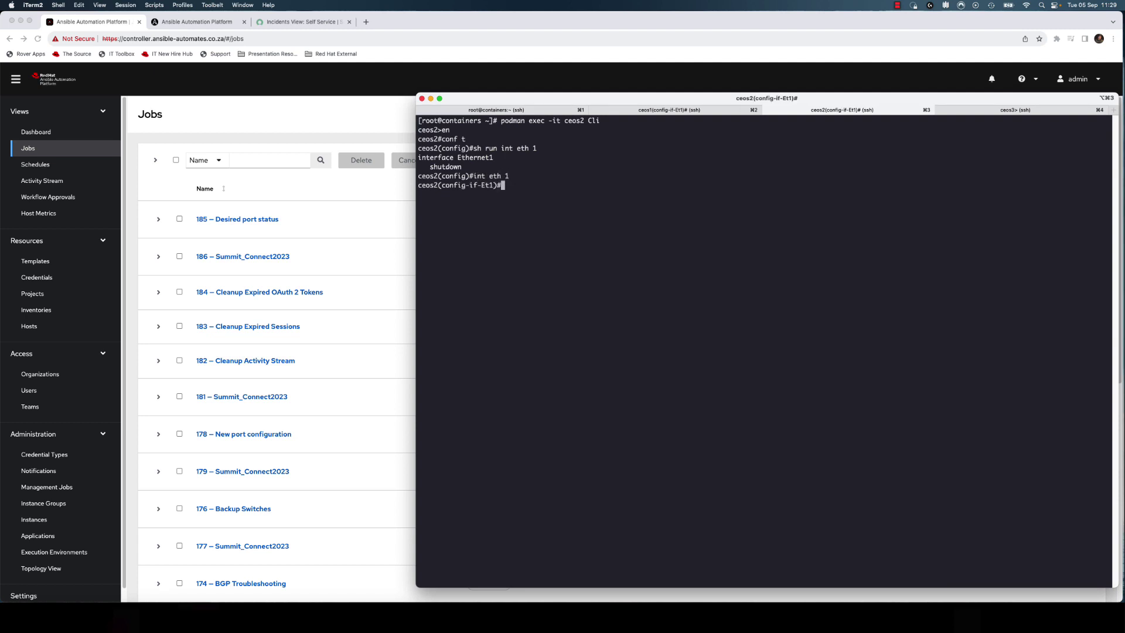
{"action": "type", "text": "no shut"}
{"action": "key", "text": "Return"}
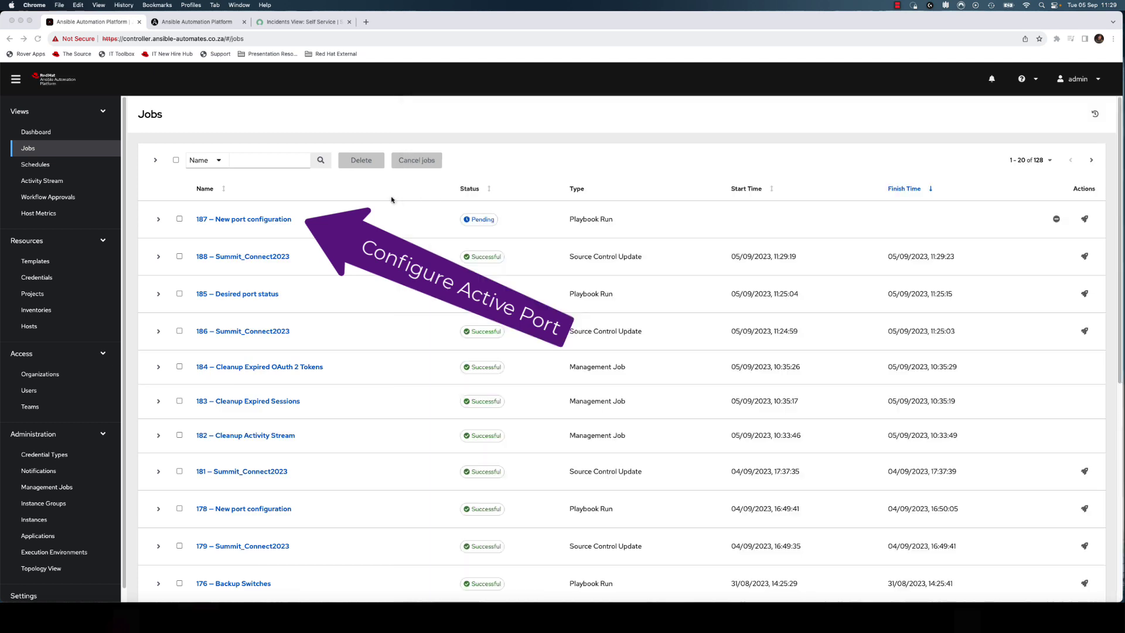
{"action": "left_click", "coordinate": [393, 199]}
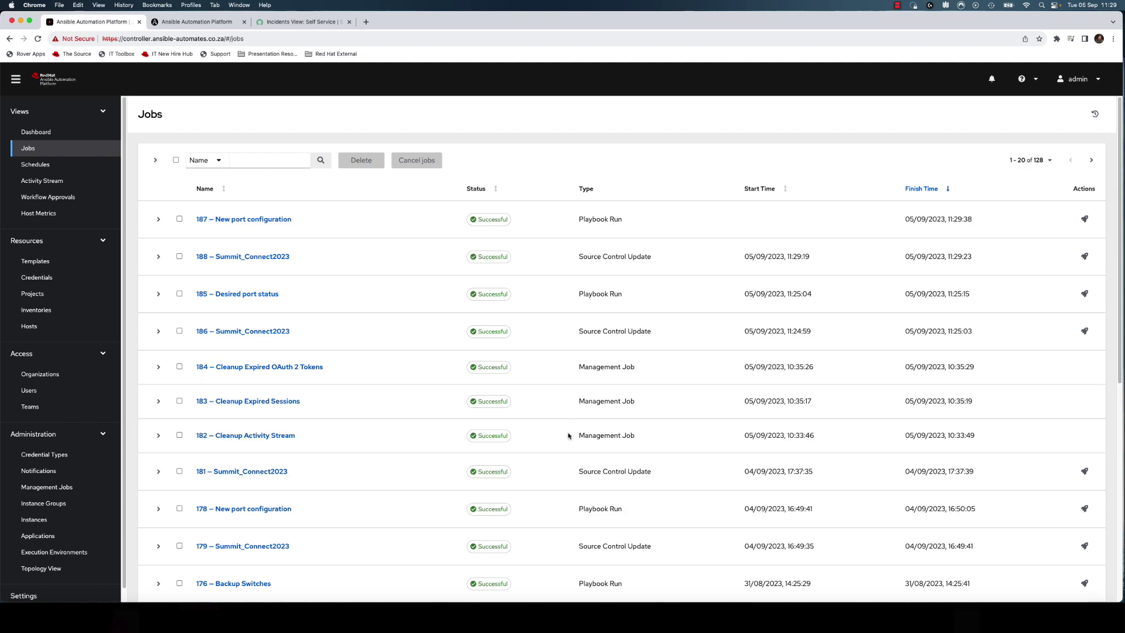
- Show ceos2's Ethernet1 running config with 'sh run int eth 1' and highlight 'switchport'
{"action": "left_click", "coordinate": [586, 595]}
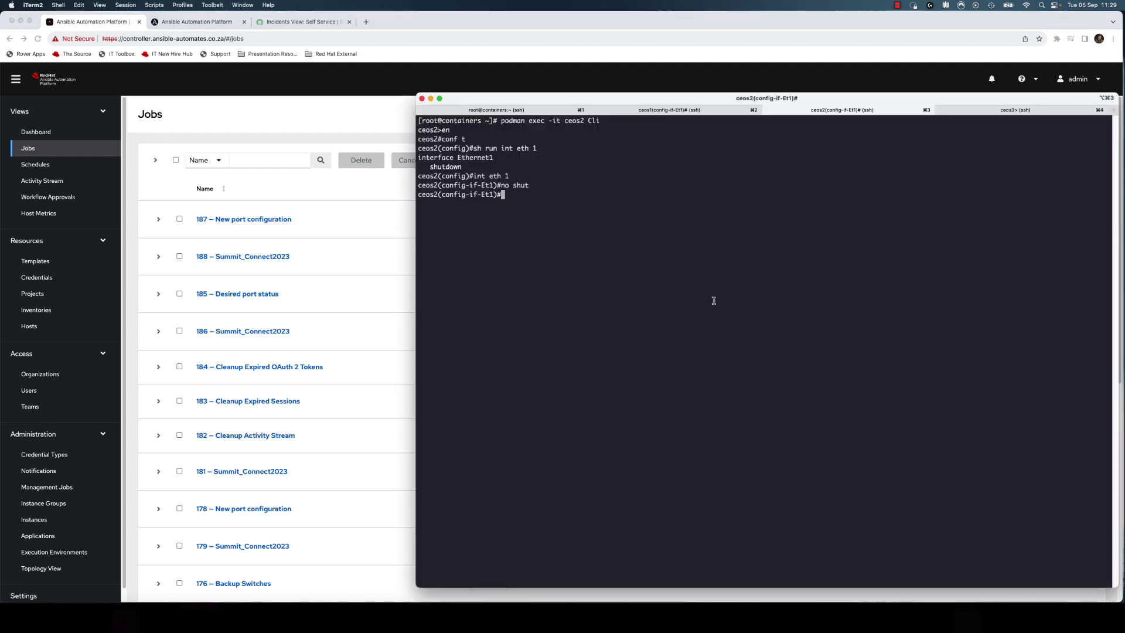
{"action": "type", "text": "sh run int "}
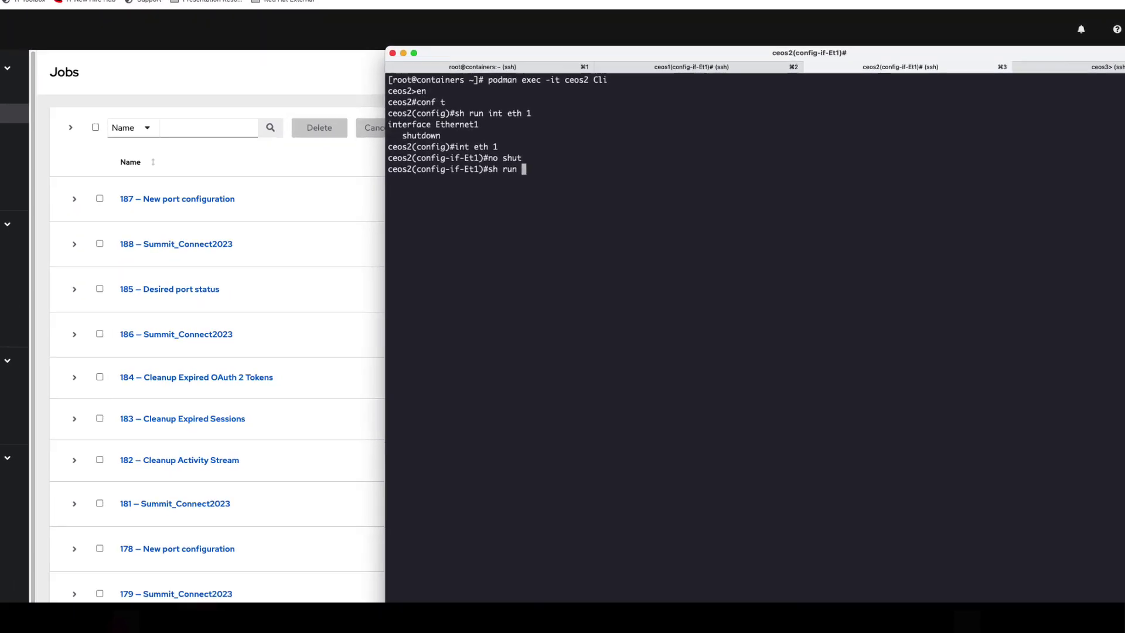
{"action": "type", "text": "eth 1"}
{"action": "key", "text": "Return"}
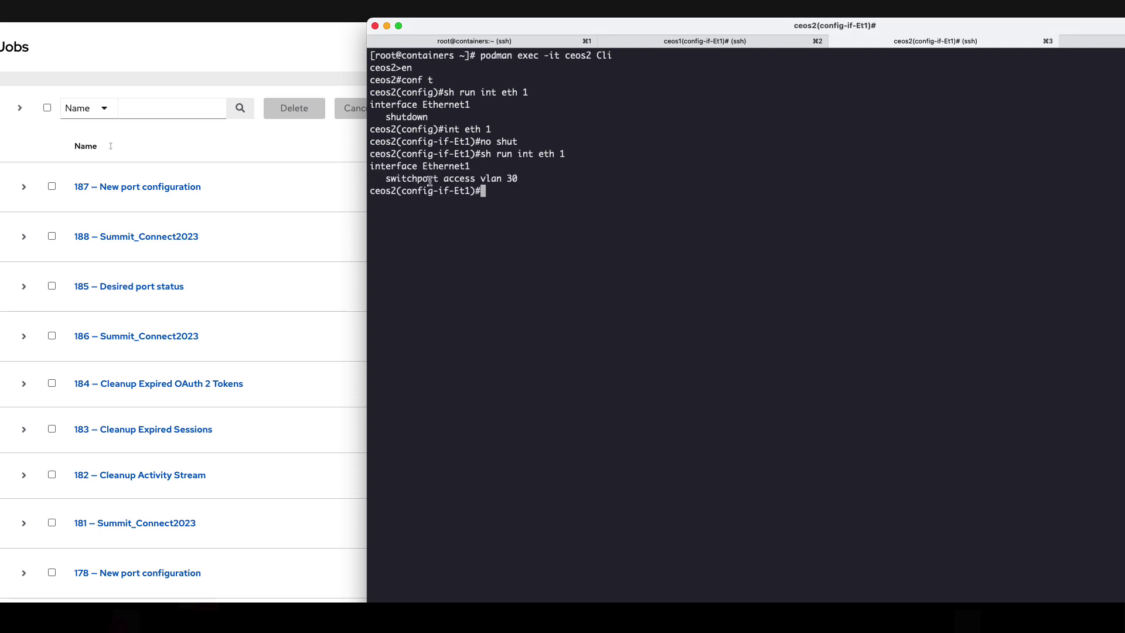
{"action": "double_click", "coordinate": [430, 179]}
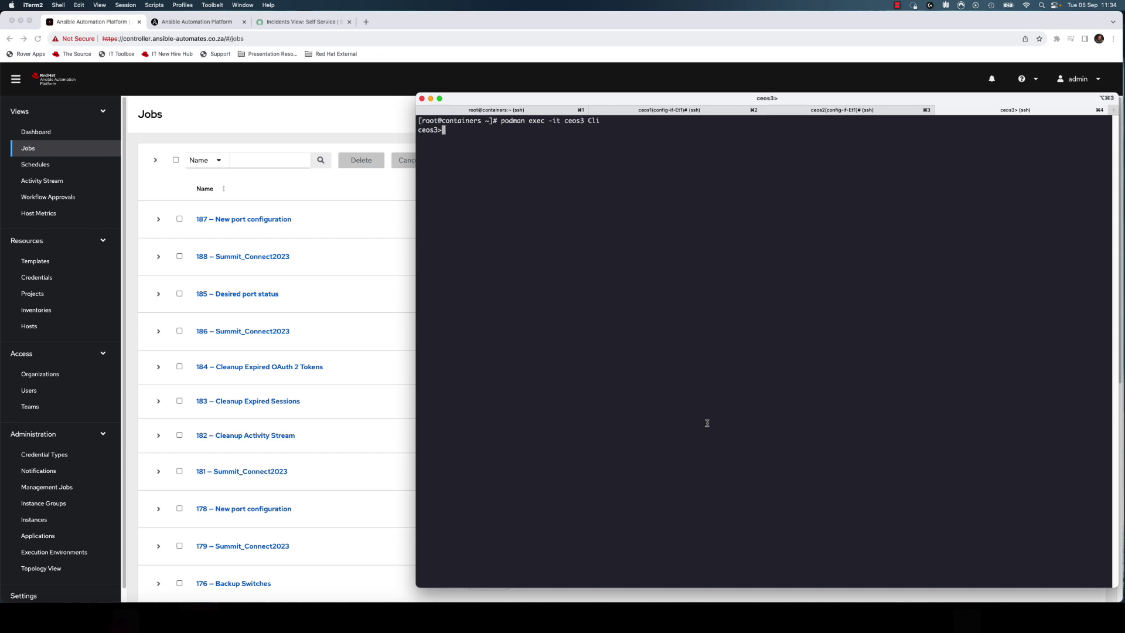
- On ceos3, enter enable and config mode and run 'show ip bgp summary vrf all'
{"action": "type", "text": "en"}
{"action": "key", "text": "Return"}
{"action": "type", "text": "conf t"}
{"action": "key", "text": "Return"}
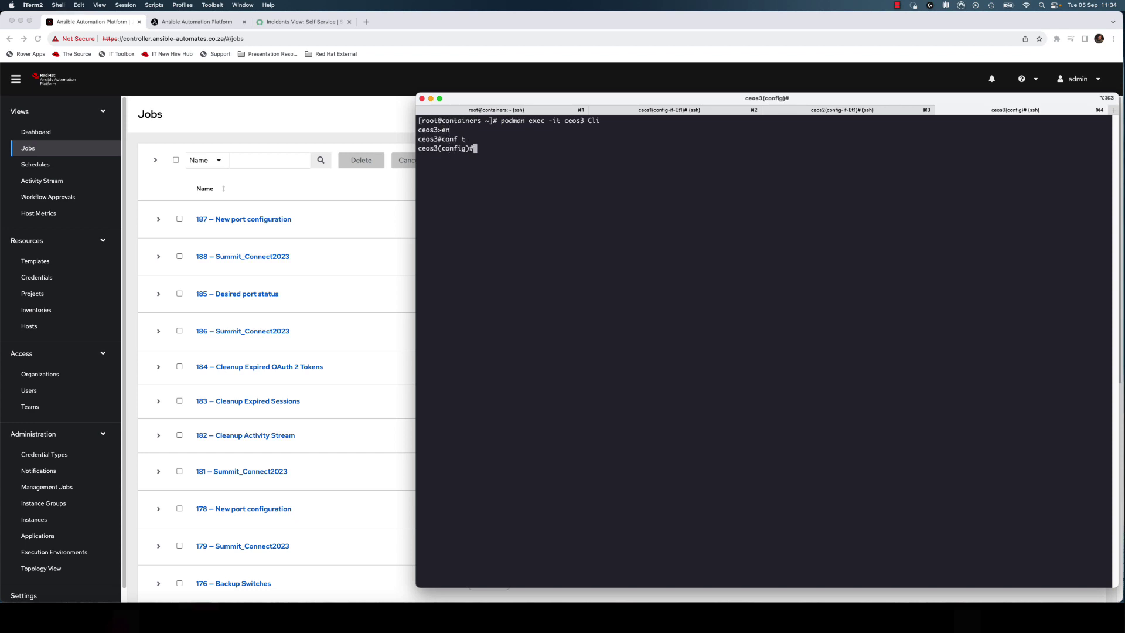
{"action": "type", "text": "show"}
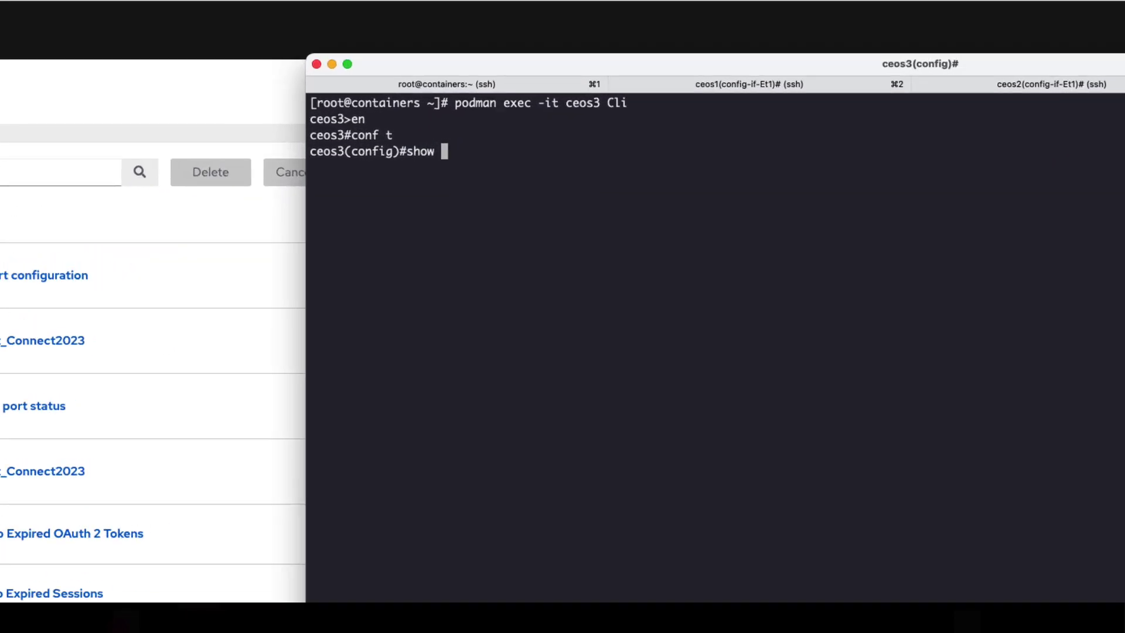
{"action": "left_click", "coordinate": [1103, 397]}
{"action": "type", "text": "ip bgp summary "}
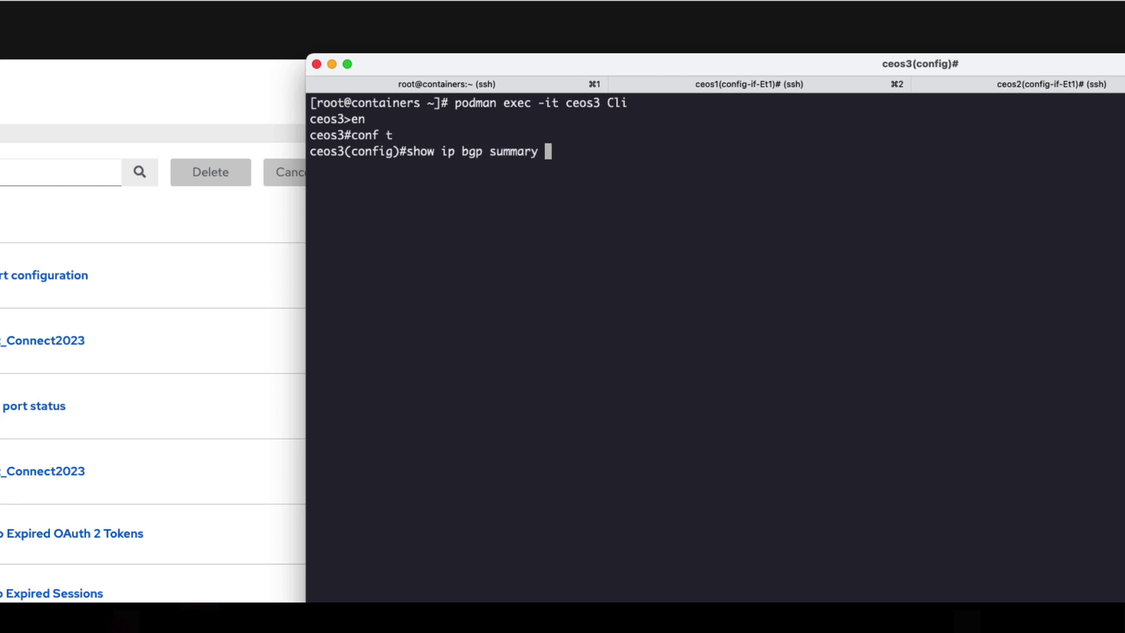
{"action": "type", "text": "vrf all"}
{"action": "key", "text": "Return"}
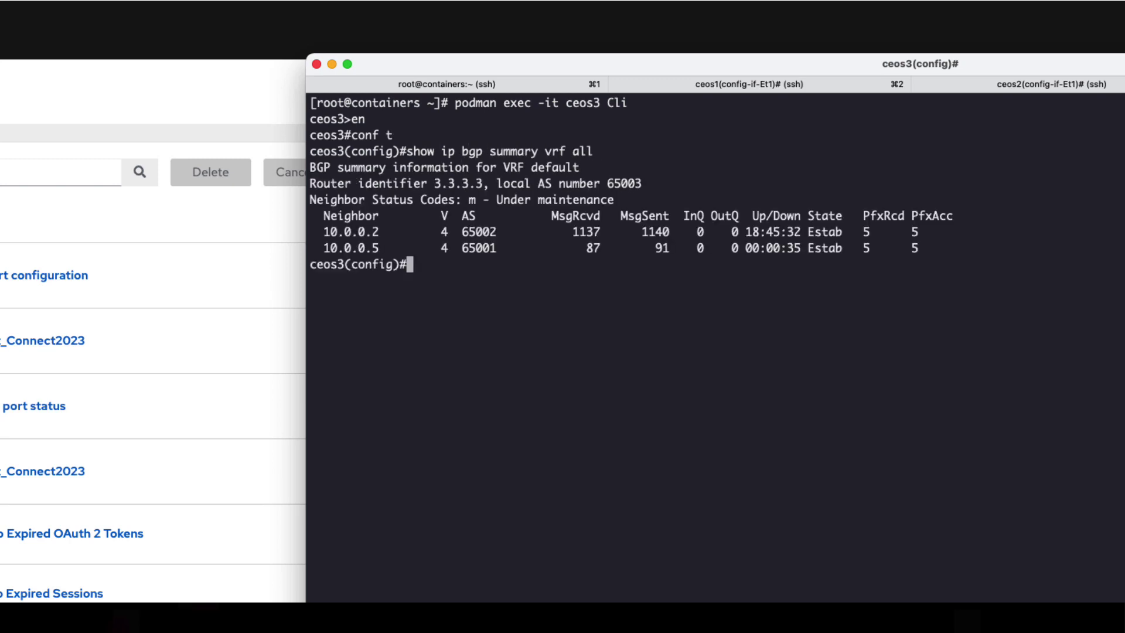
{"action": "left_click_drag", "start_coordinate": [1015, 255], "coordinate": [306, 203]}
{"action": "left_click", "coordinate": [468, 269]}
- Display ceos3's Ethernet3 running configuration with 'sh run int eth 3'
{"action": "type", "text": "sh run int eth 3"}
{"action": "key", "text": "Return"}
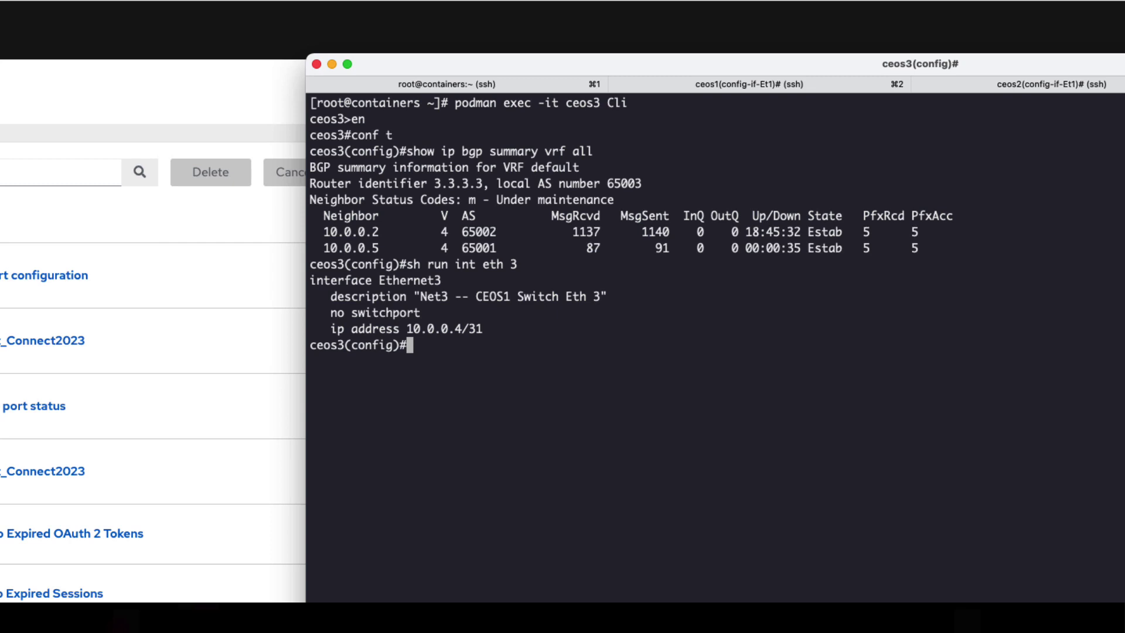
- Shut down Ethernet3 and rerun the BGP summary, marking neighbour 10.0.0.5 Idle(NoIf)
{"action": "type", "text": "int eth "}
{"action": "type", "text": "3"}
{"action": "key", "text": "Return"}
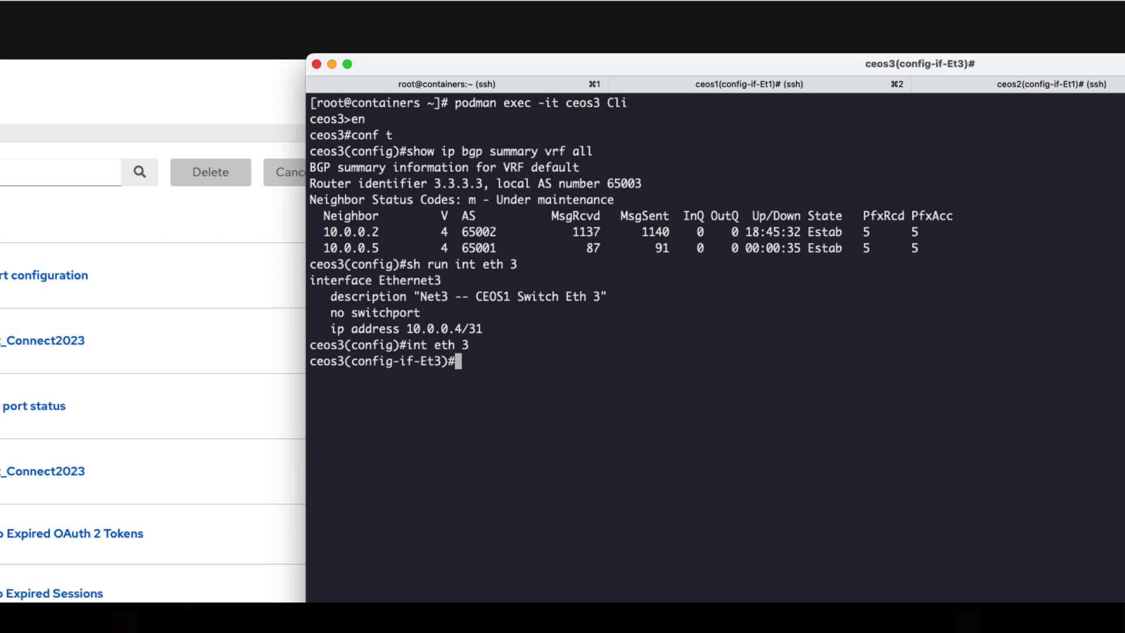
{"action": "type", "text": "shut"}
{"action": "key", "text": "Return"}
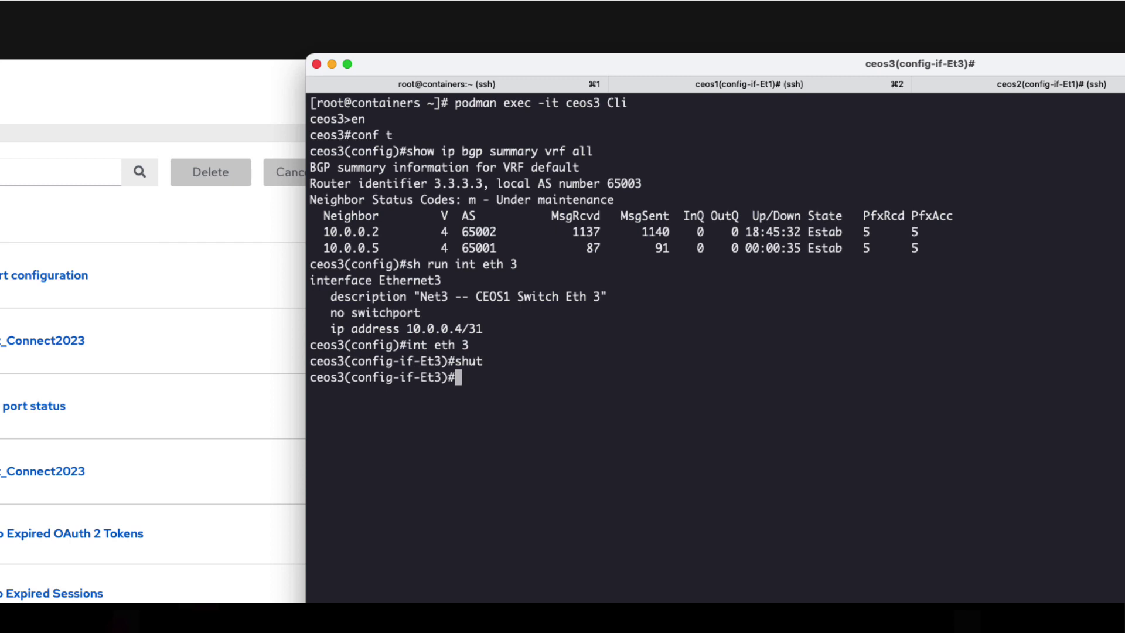
{"action": "type", "text": "int eth 3"}
{"action": "key", "text": "Up"}
{"action": "key", "text": "Up"}
{"action": "key", "text": "Up"}
{"action": "key", "text": "Up"}
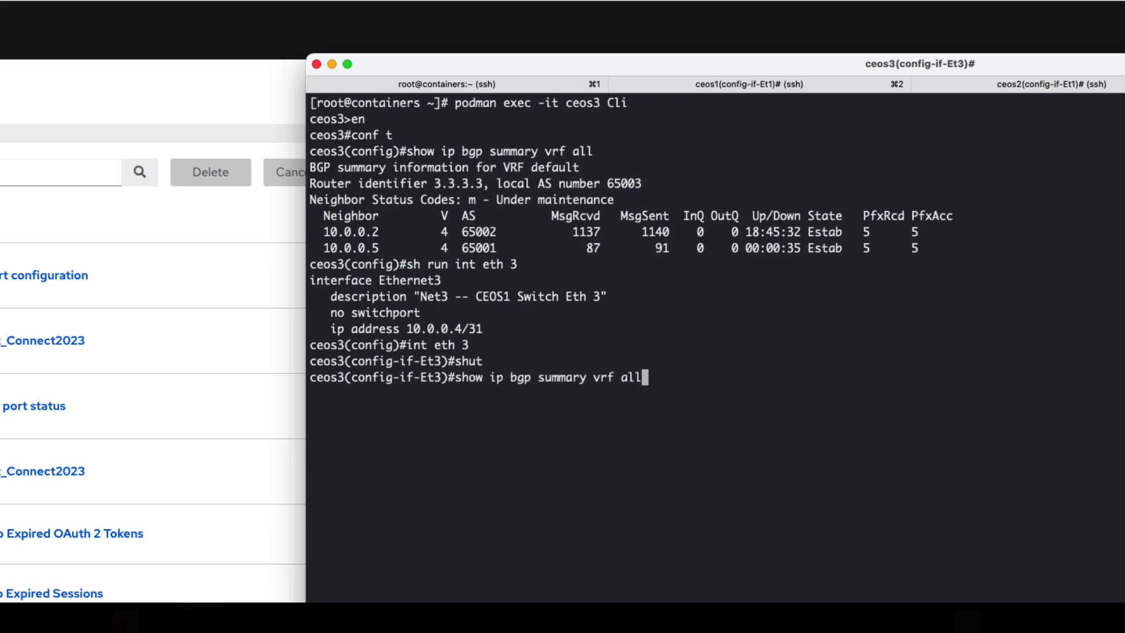
{"action": "key", "text": "Return"}
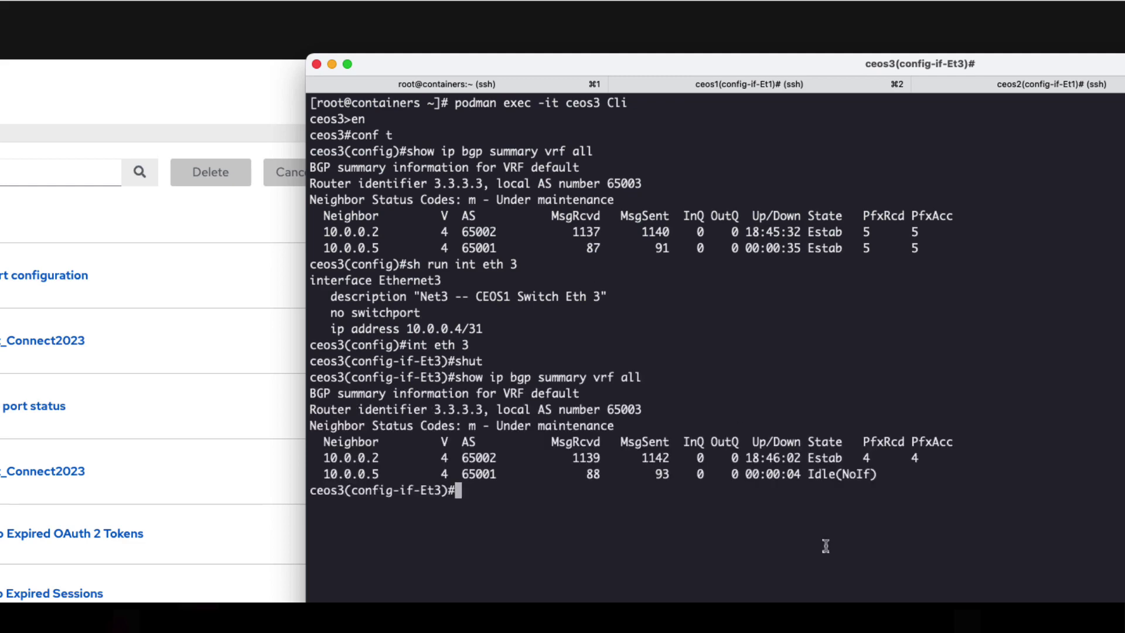
{"action": "triple_click", "coordinate": [845, 475]}
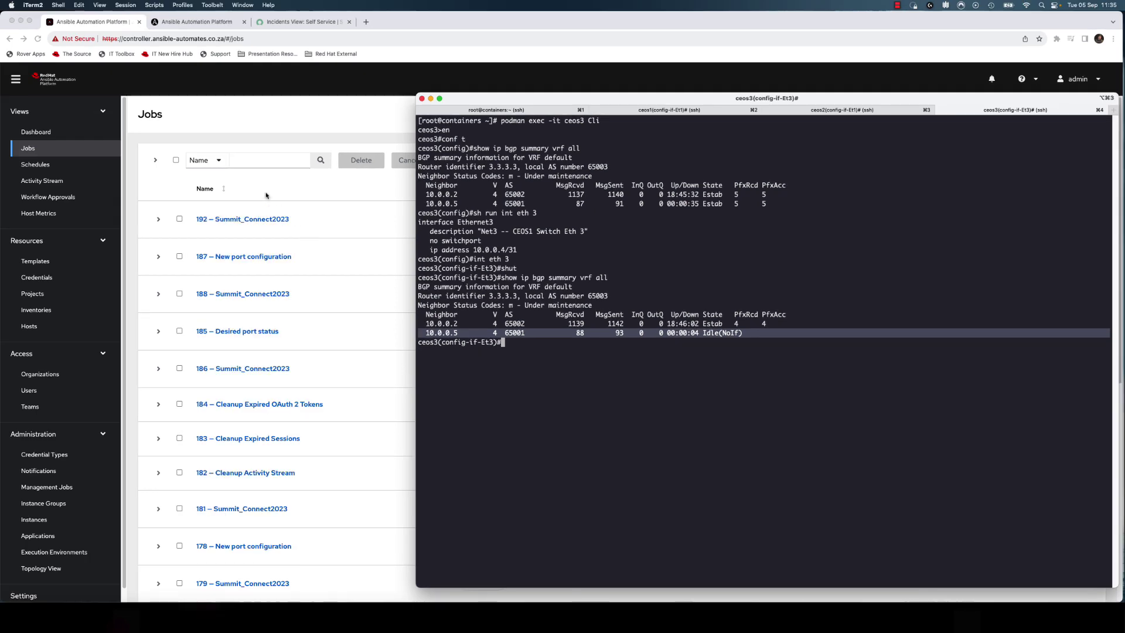
- Open the output of job 191 BGP Troubleshooting from the Jobs list
{"action": "left_click", "coordinate": [170, 214]}
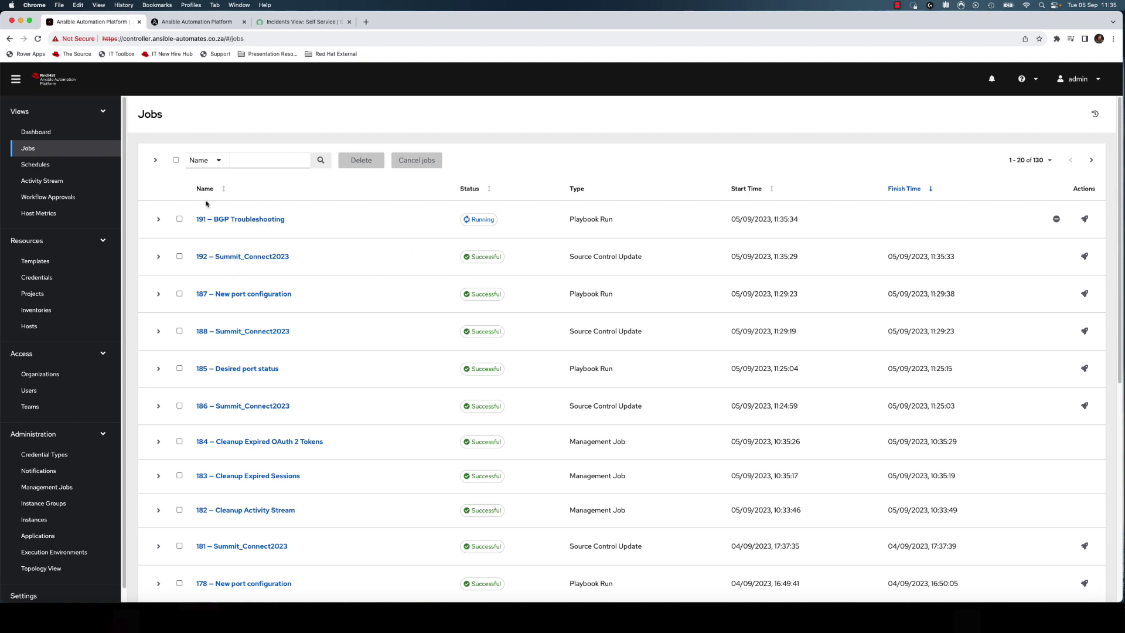
{"action": "left_click", "coordinate": [252, 220]}
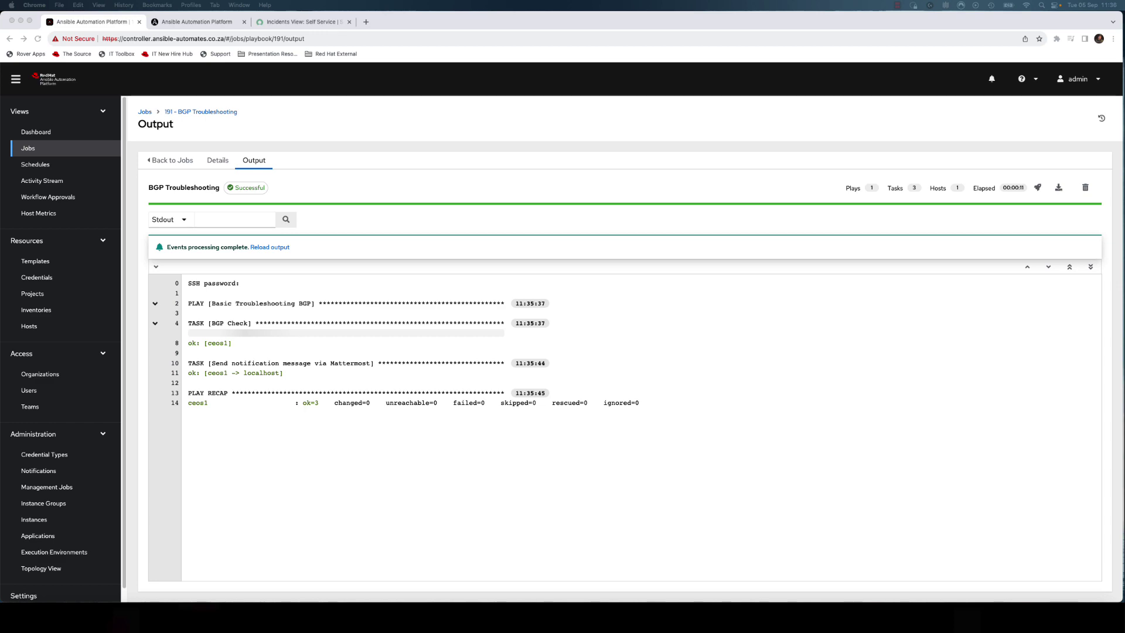
- Switch to the Mattermost window to read Town Square's BGP ERROR alert
{"action": "key", "text": "super+Tab"}
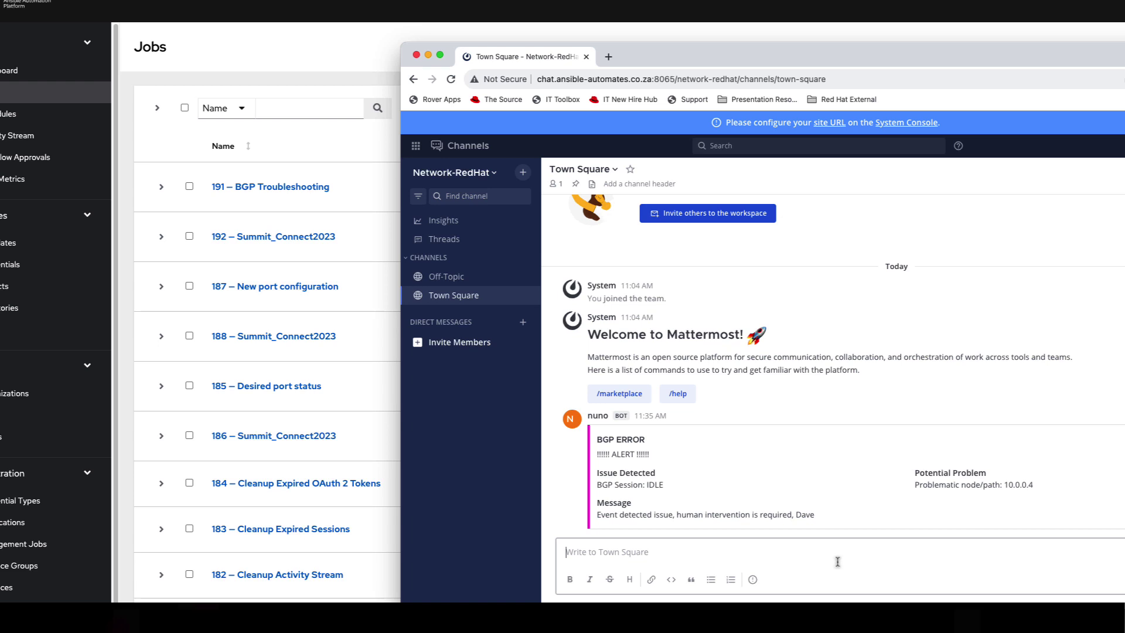
- Post 'backup ceos1' in Mattermost's Town Square channel
{"action": "type", "text": "backup ceos1"}
{"action": "key", "text": "Return"}
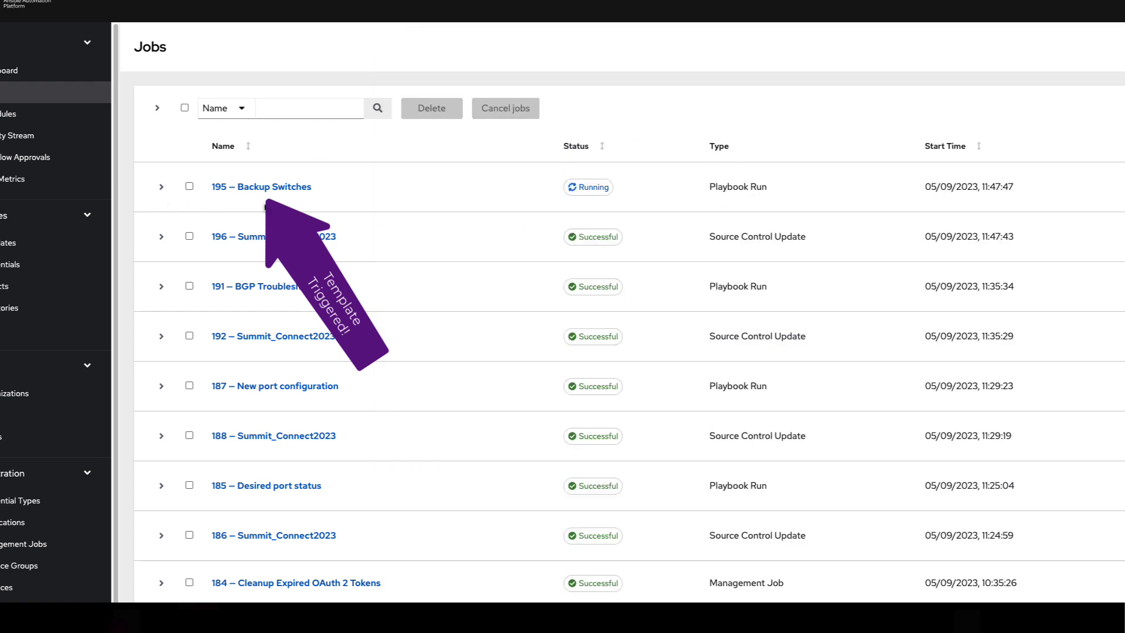
- Review job 195 Backup Switches' output, then go to the ServiceNow incidents tab
{"action": "left_click", "coordinate": [264, 189]}
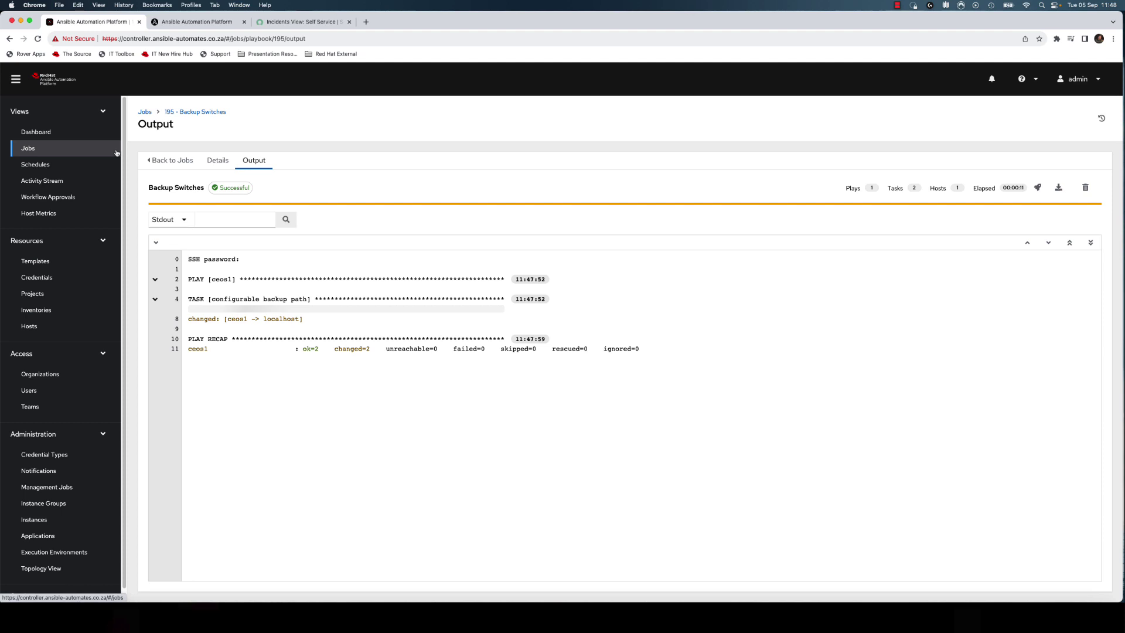
{"action": "left_click", "coordinate": [307, 27]}
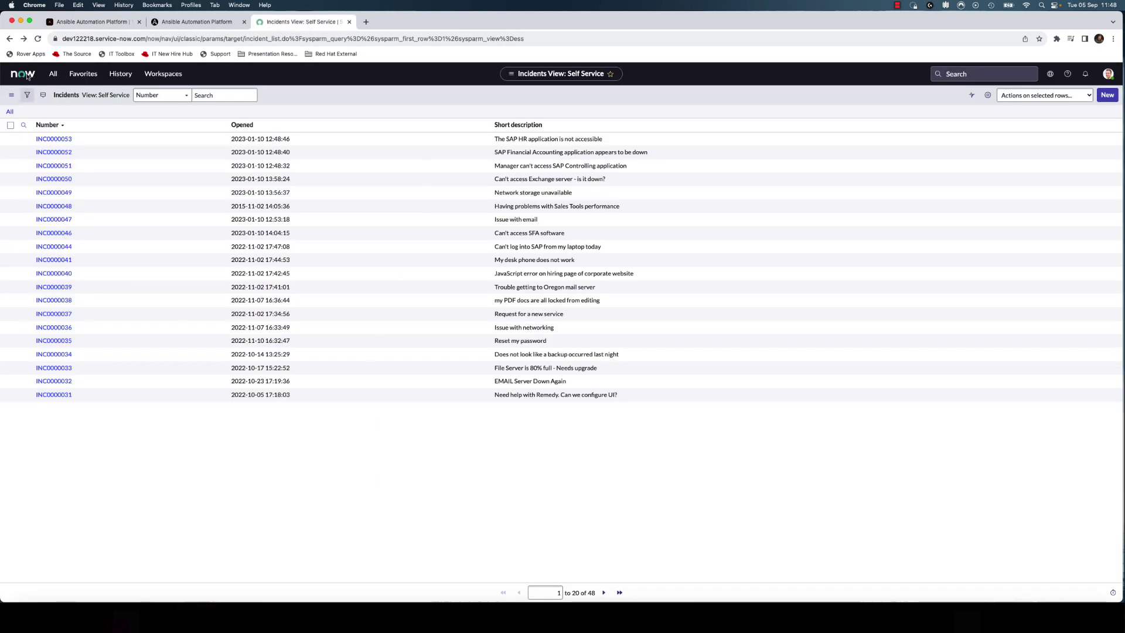
- Reload the ServiceNow Self Service incident list to show the new town-square ticket
{"action": "left_click", "coordinate": [38, 38]}
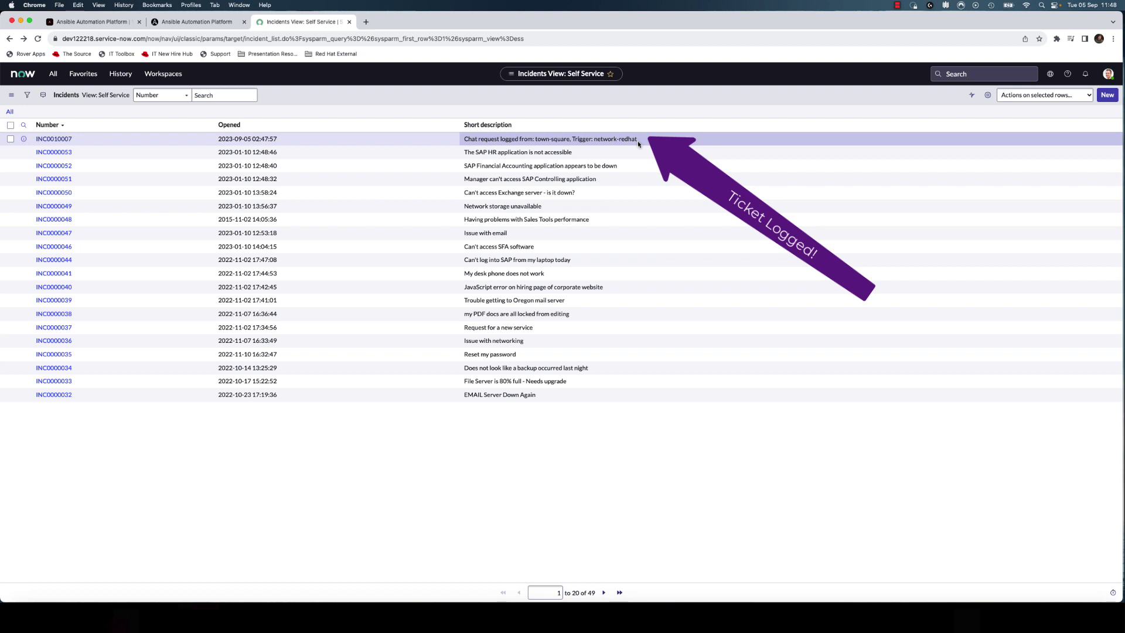
- Open incident INC0010007 and view its ceos1.cfg attachment in an enlarged TextEdit window
{"action": "left_click", "coordinate": [42, 140]}
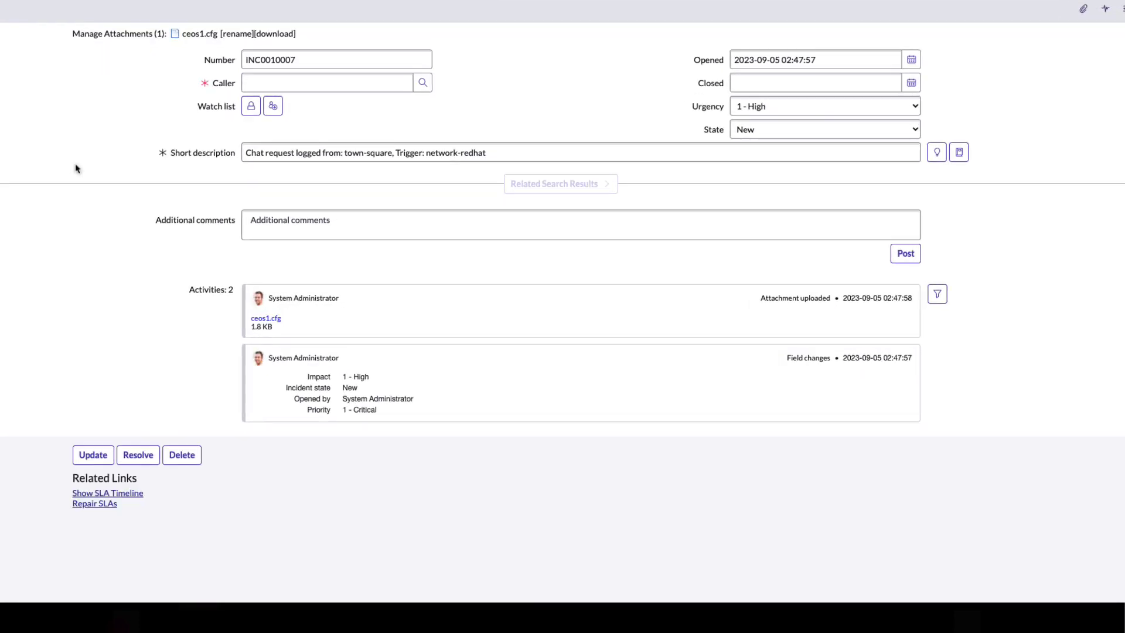
{"action": "double_click", "coordinate": [264, 322]}
{"action": "left_click", "coordinate": [265, 318]}
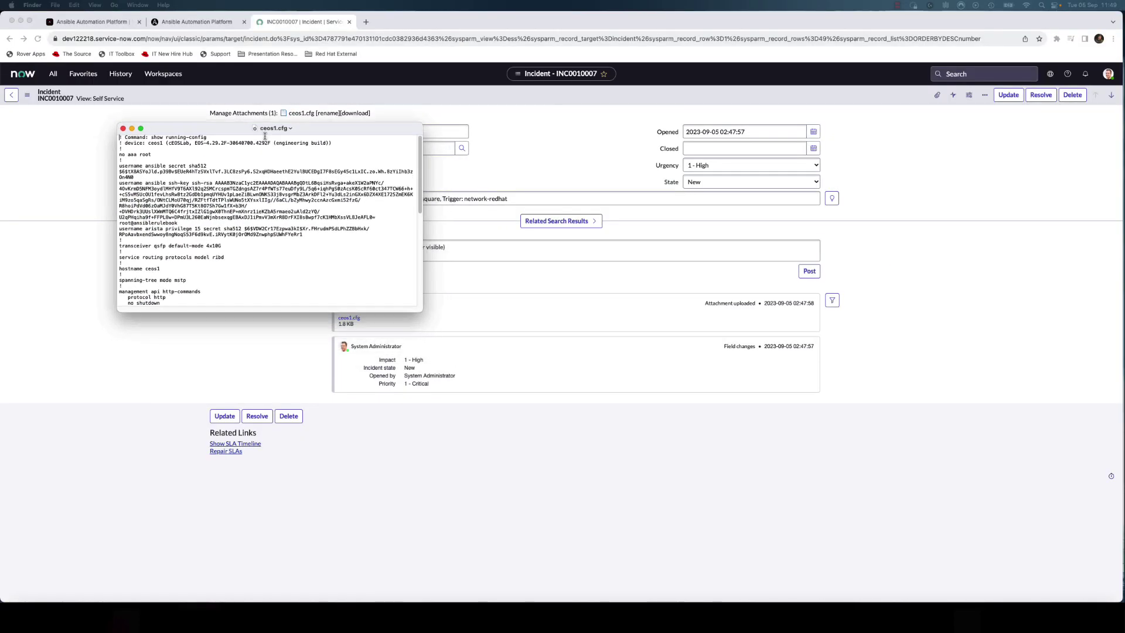
{"action": "double_click", "coordinate": [249, 111]}
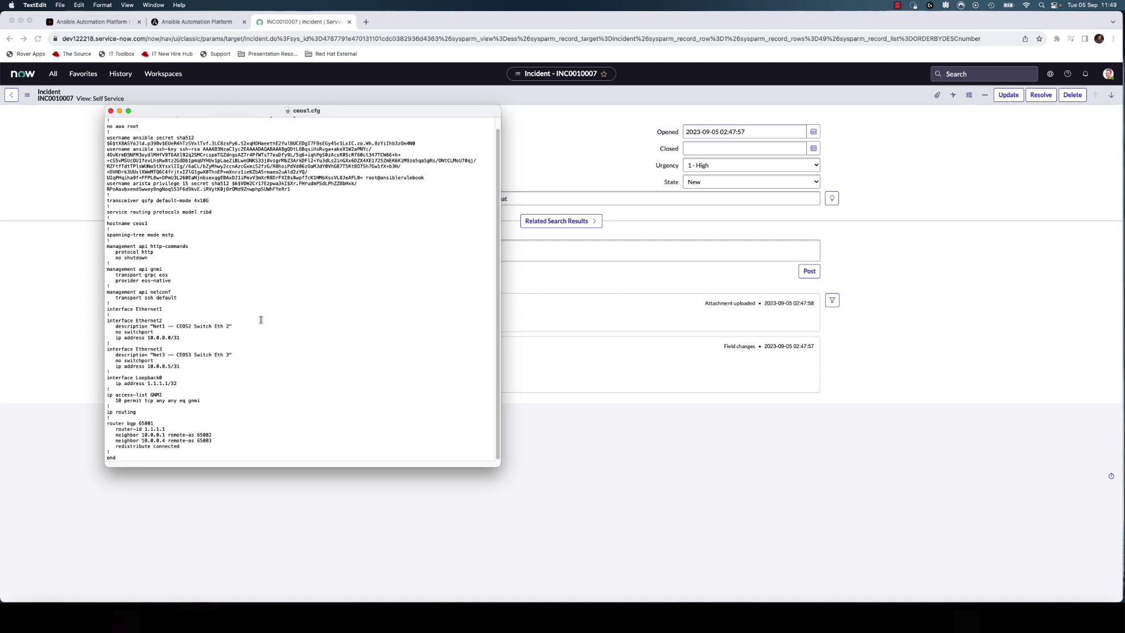
{"action": "scroll", "coordinate": [261, 320], "scroll_direction": "up", "scroll_amount": 1}
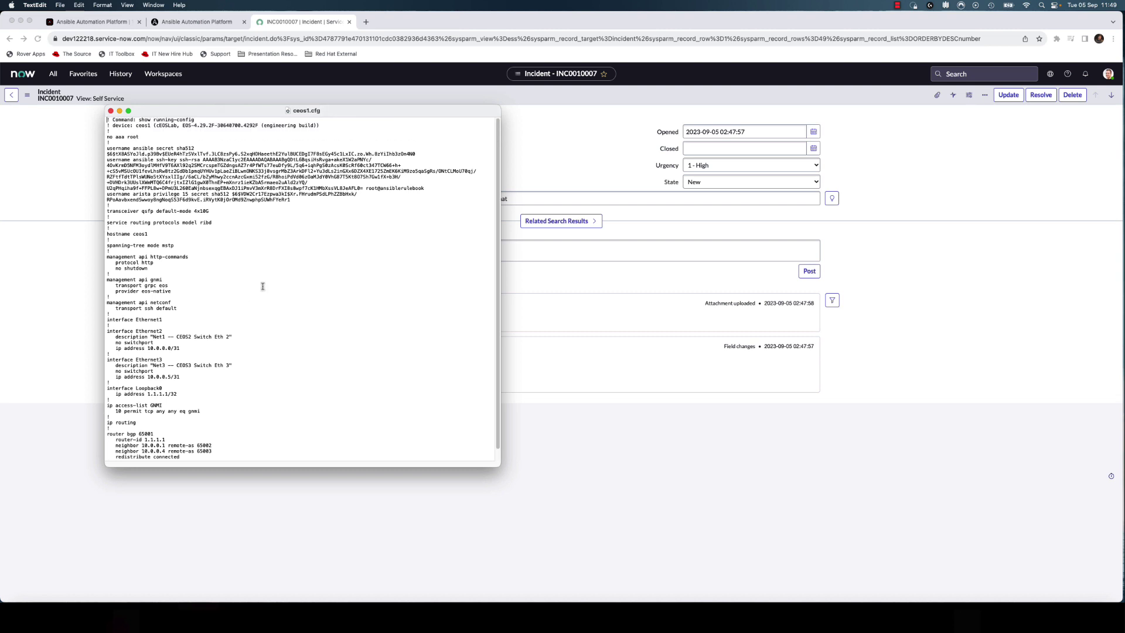